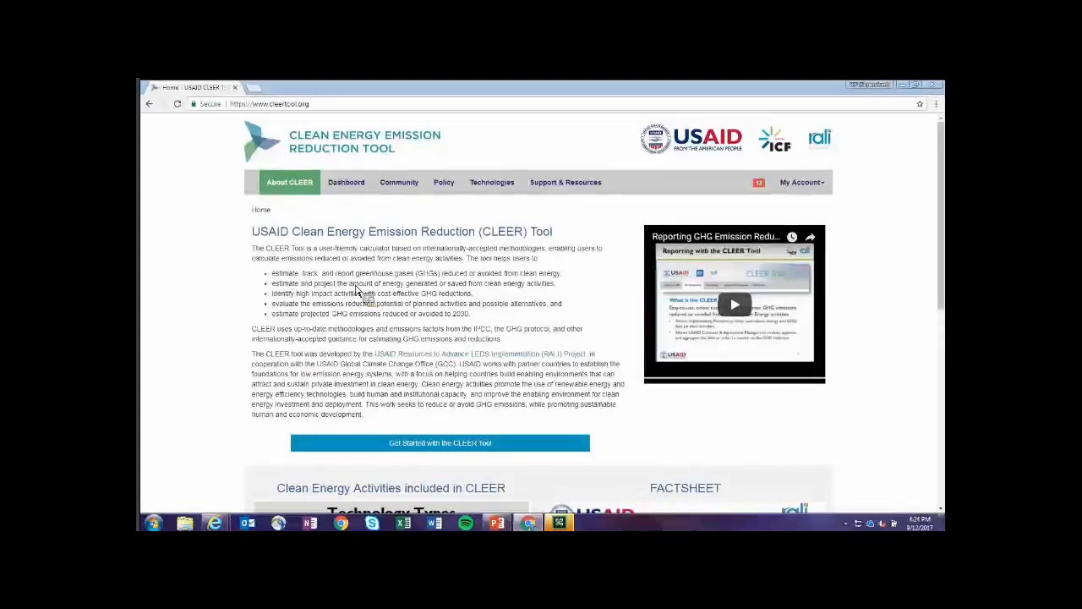
- Open the CLEER Sample Project from the dashboard's list of projects
click(364, 194)
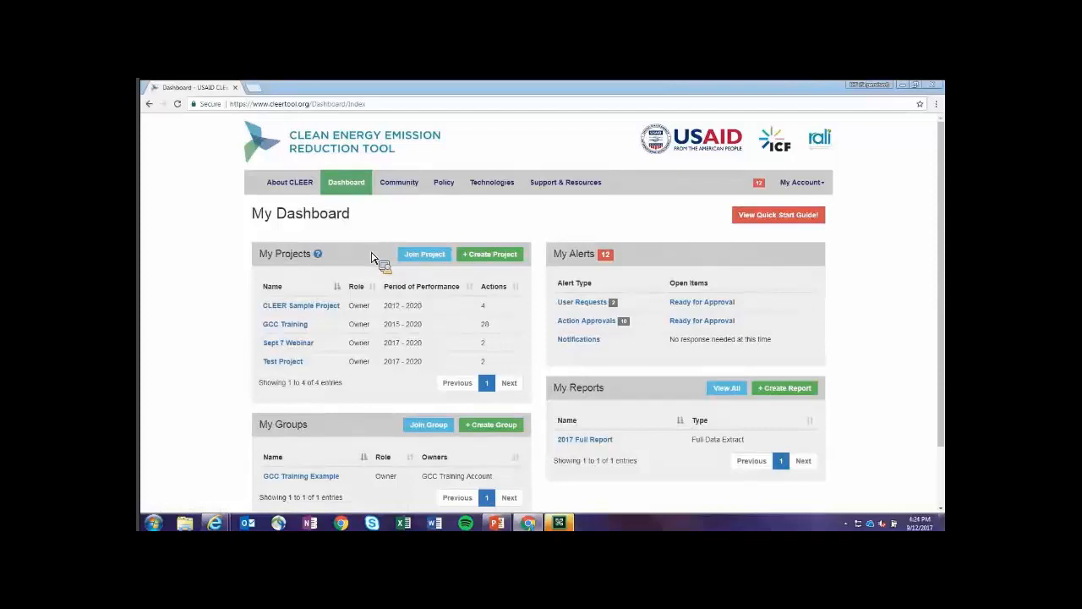
scroll(372, 261, down, 1)
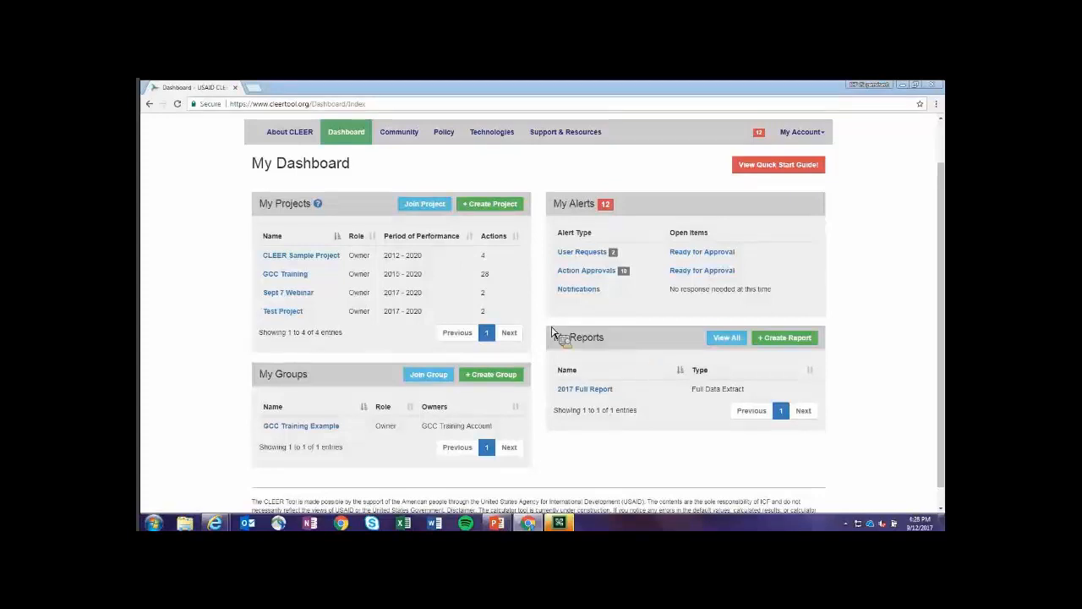
click(322, 263)
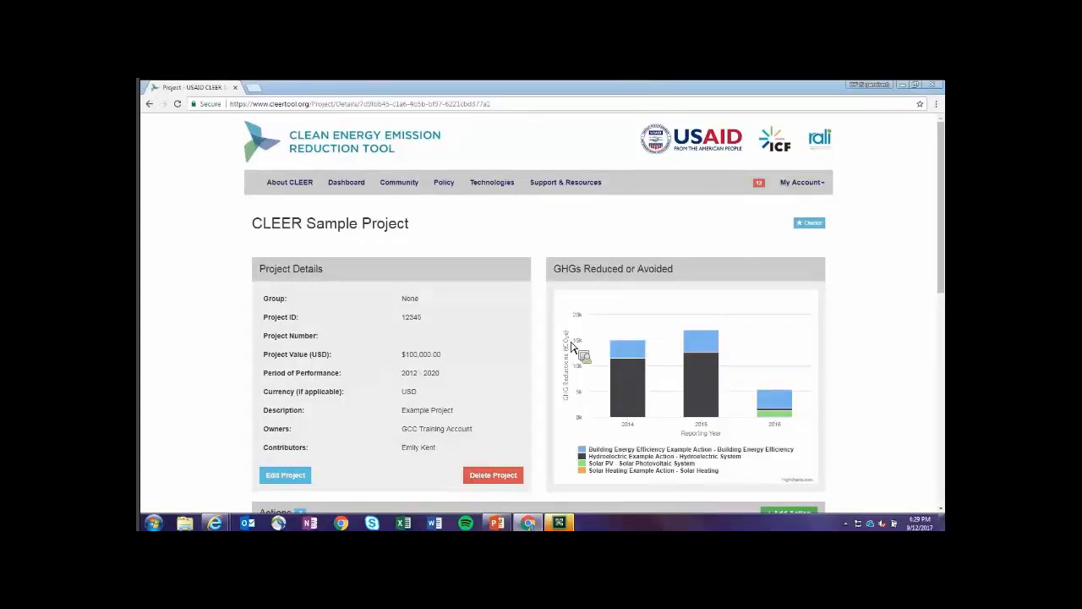
- Review the sample project's details, its list of actions, and the yearly bars in the GHGs Reduced or Avoided chart
scroll(572, 346, down, 3)
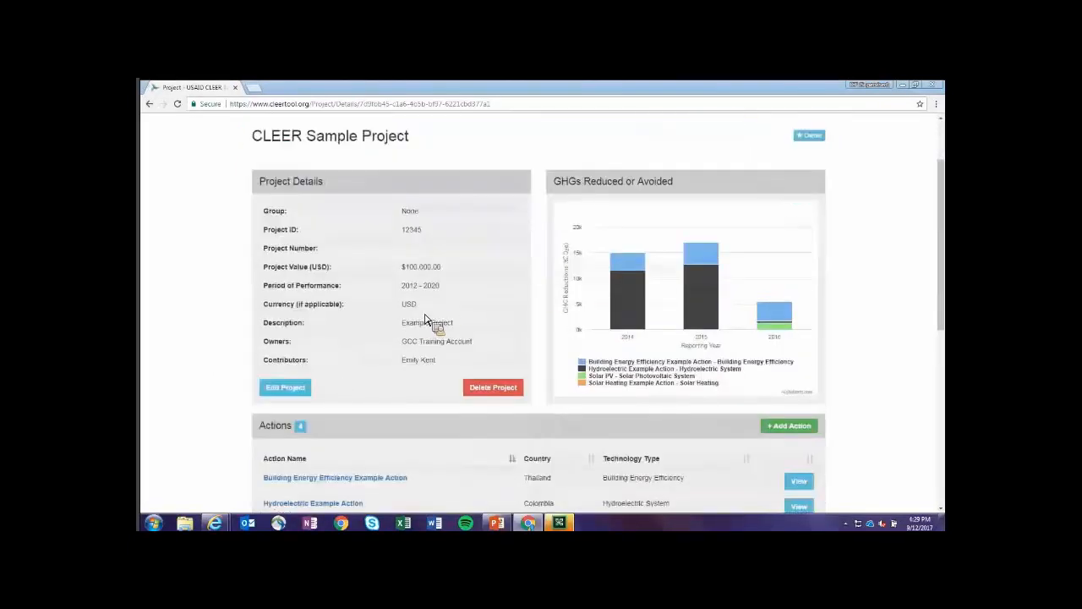
scroll(527, 346, down, 2)
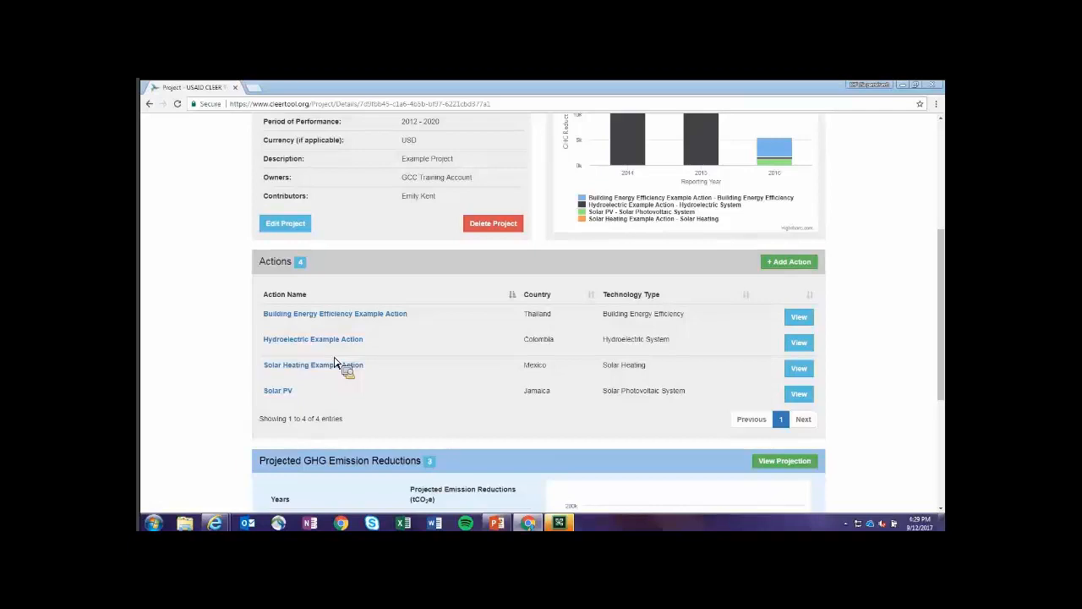
click(371, 316)
scroll(594, 357, up, 3)
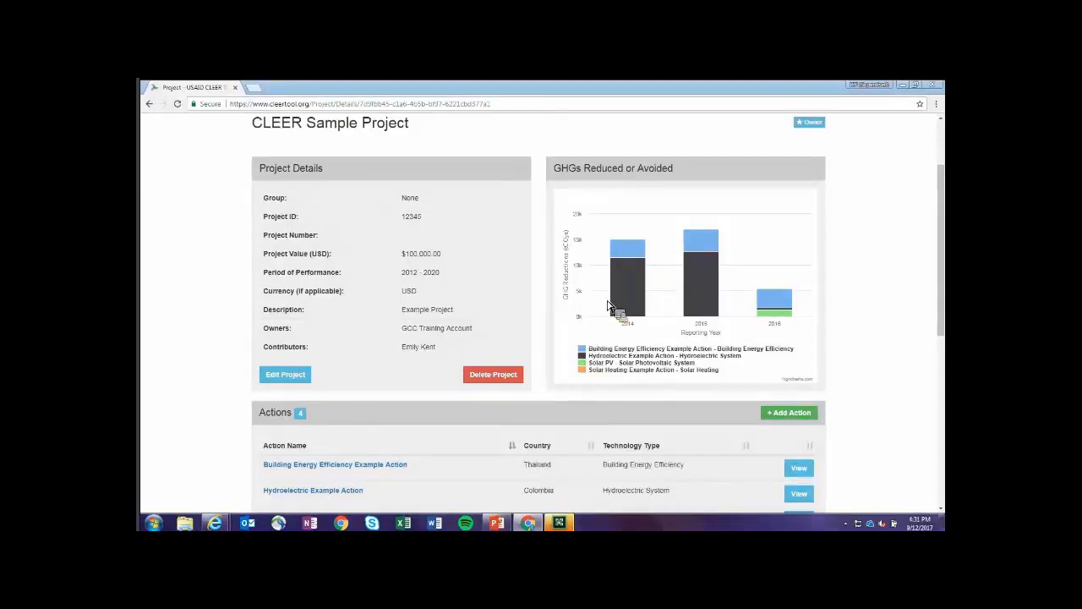
mouse_move(623, 299)
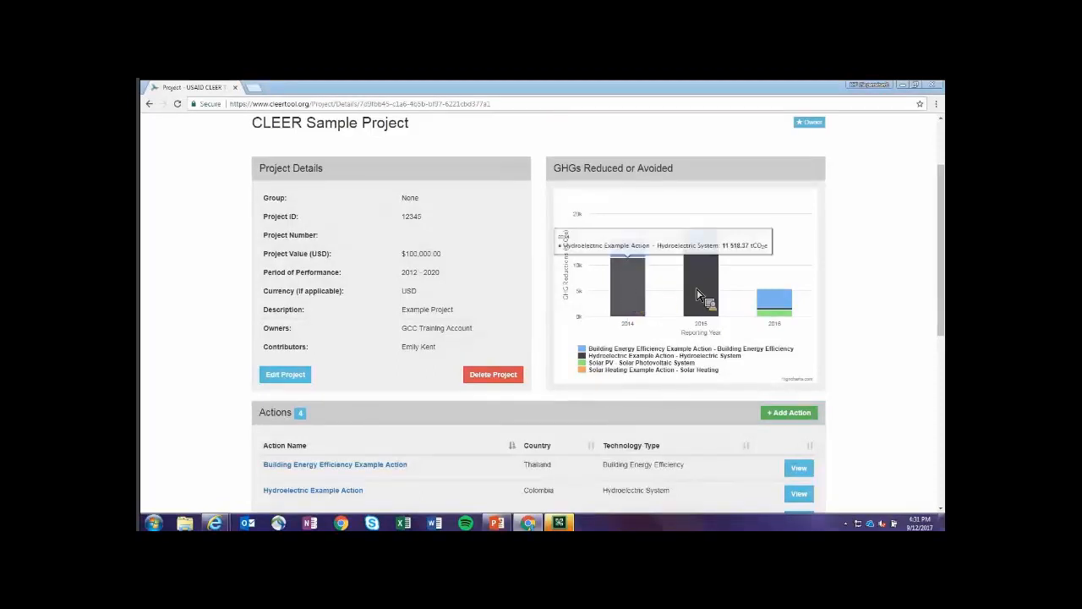
mouse_move(704, 294)
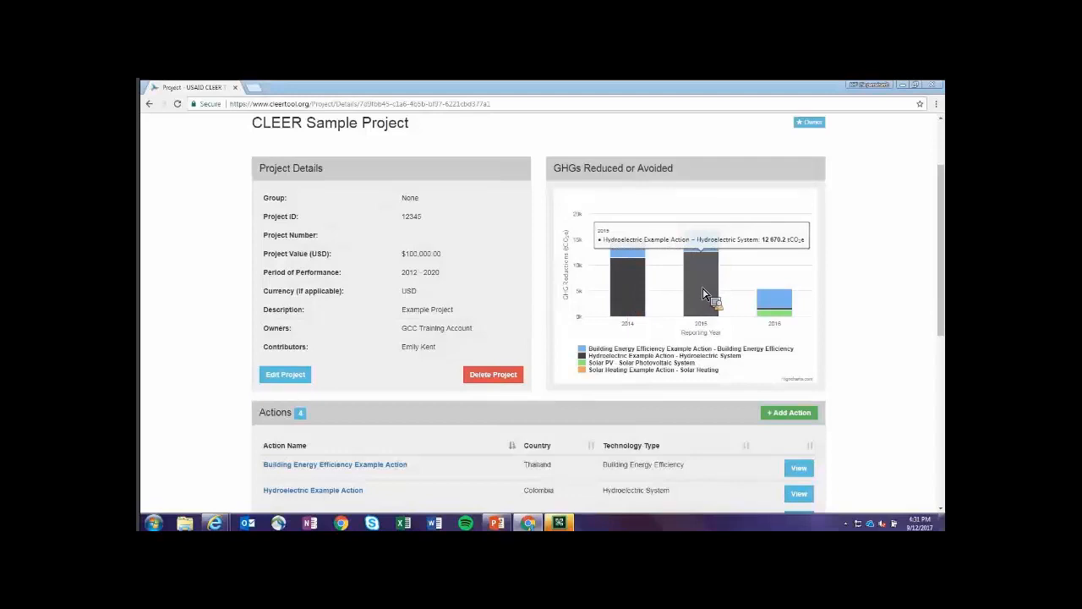
mouse_move(715, 252)
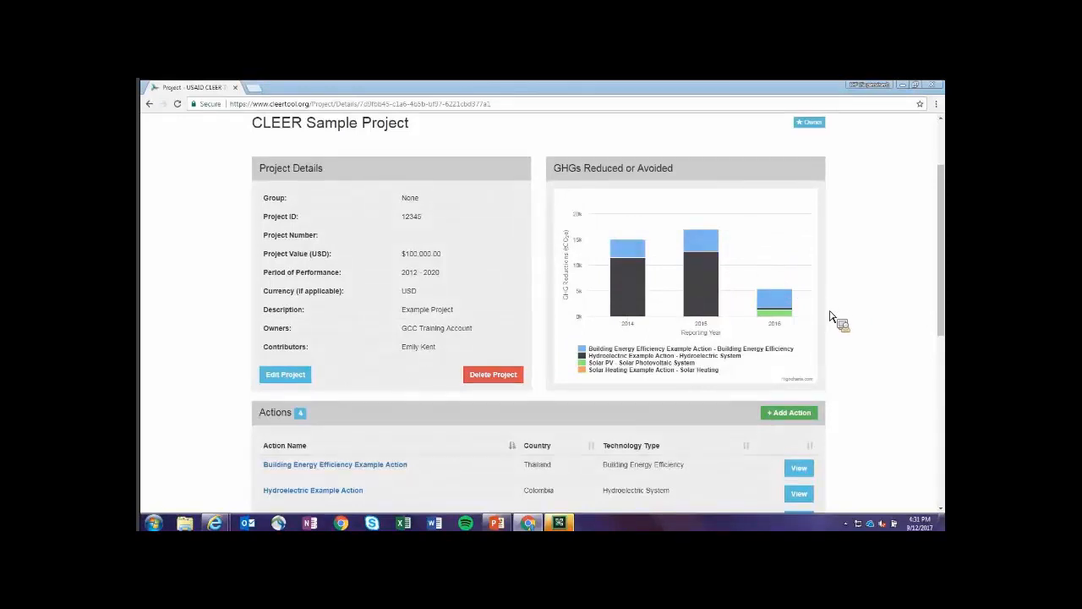
- Examine the sample project's Projected GHG Emission Reductions table and chart, and return to its Actions list
scroll(829, 317, down, 4)
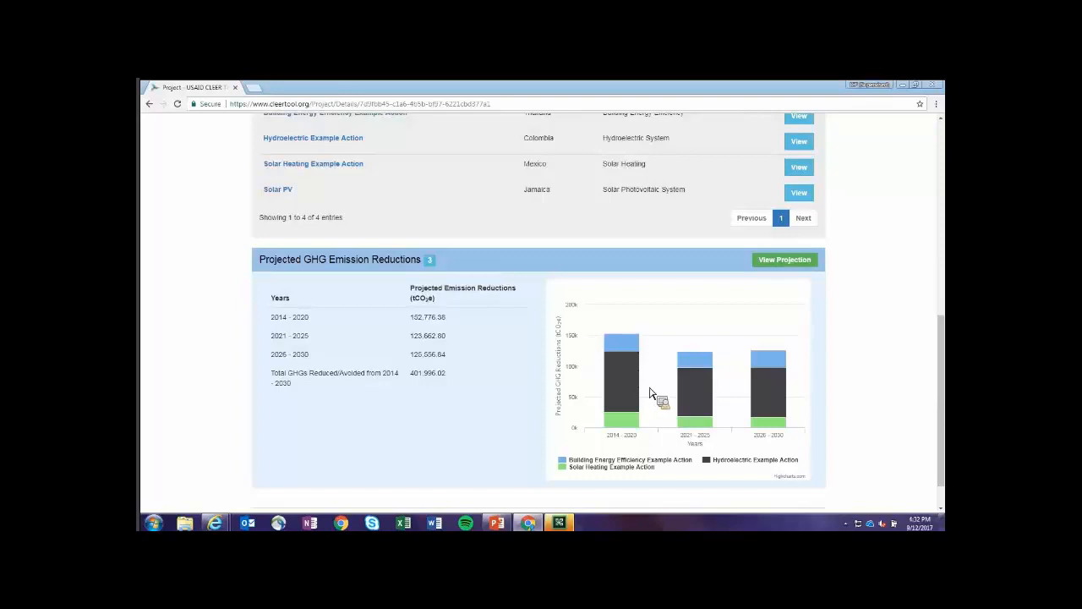
mouse_move(651, 417)
mouse_move(619, 445)
scroll(403, 399, up, 3)
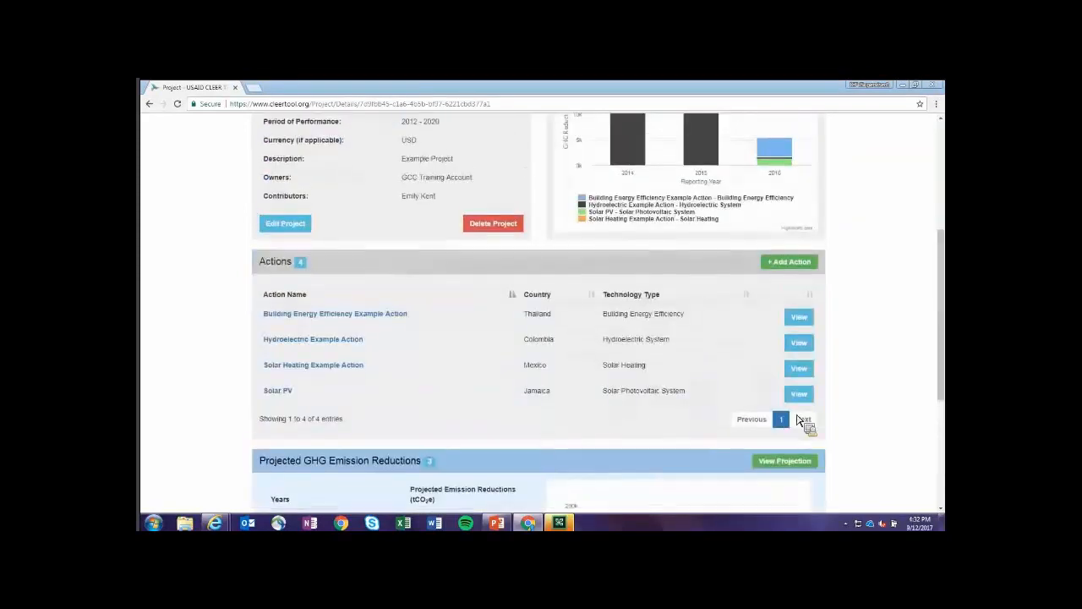
scroll(803, 423, up, 2)
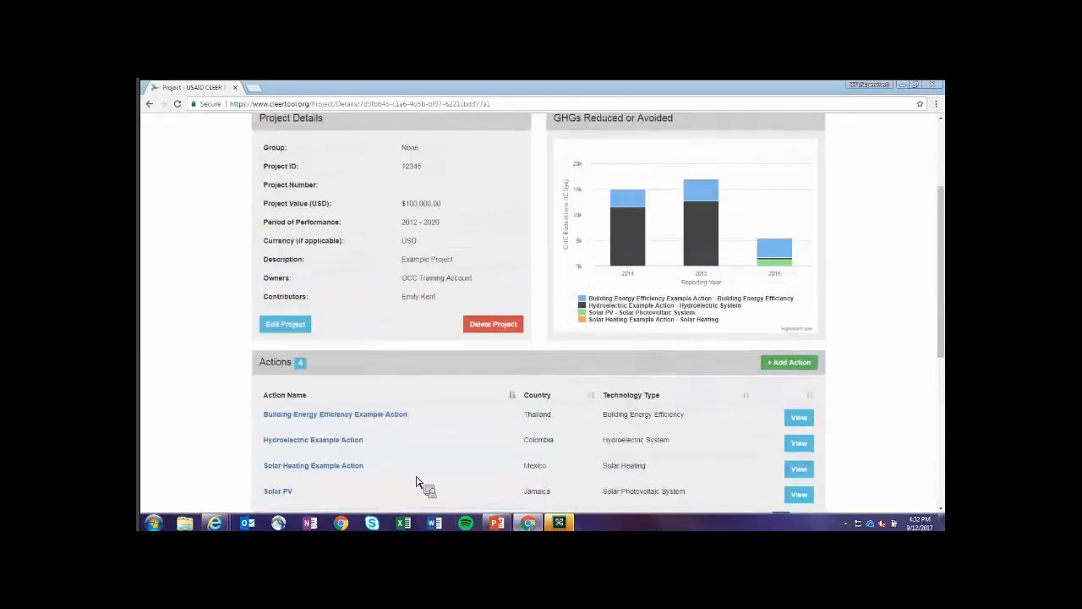
- Open the Building Energy Efficiency Example Action and examine its GHG chart, reporting years and projected emission reductions
click(799, 419)
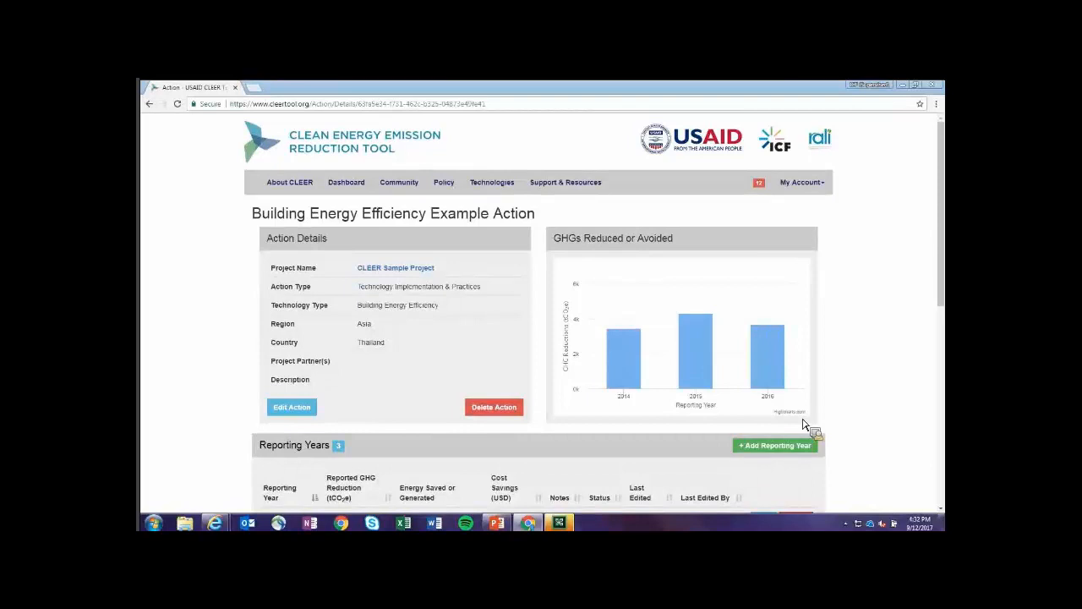
scroll(493, 280, down, 1)
scroll(473, 244, down, 3)
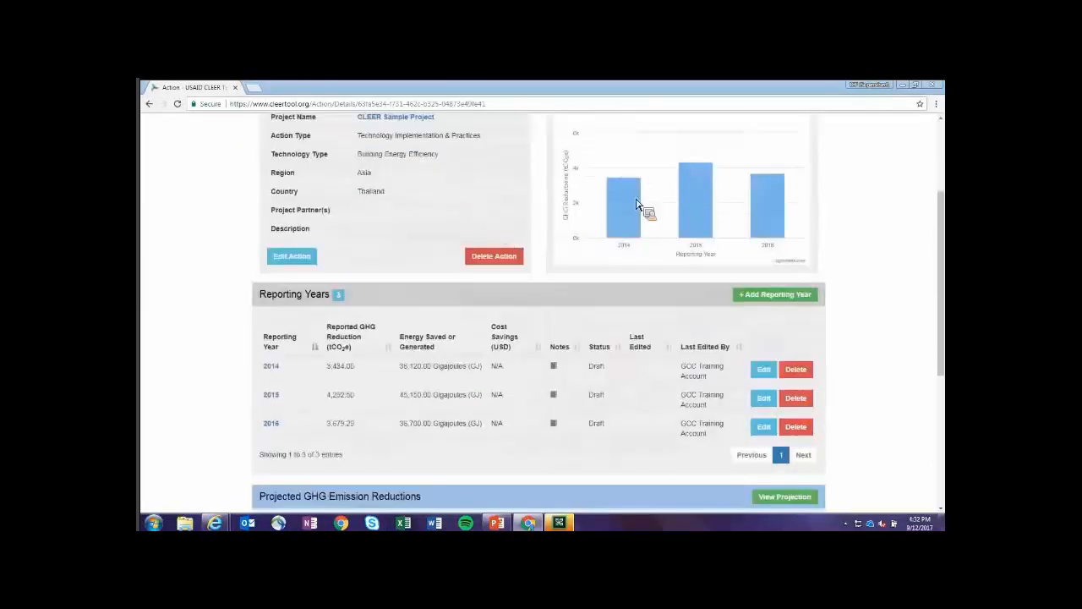
scroll(708, 235, up, 1)
mouse_move(764, 266)
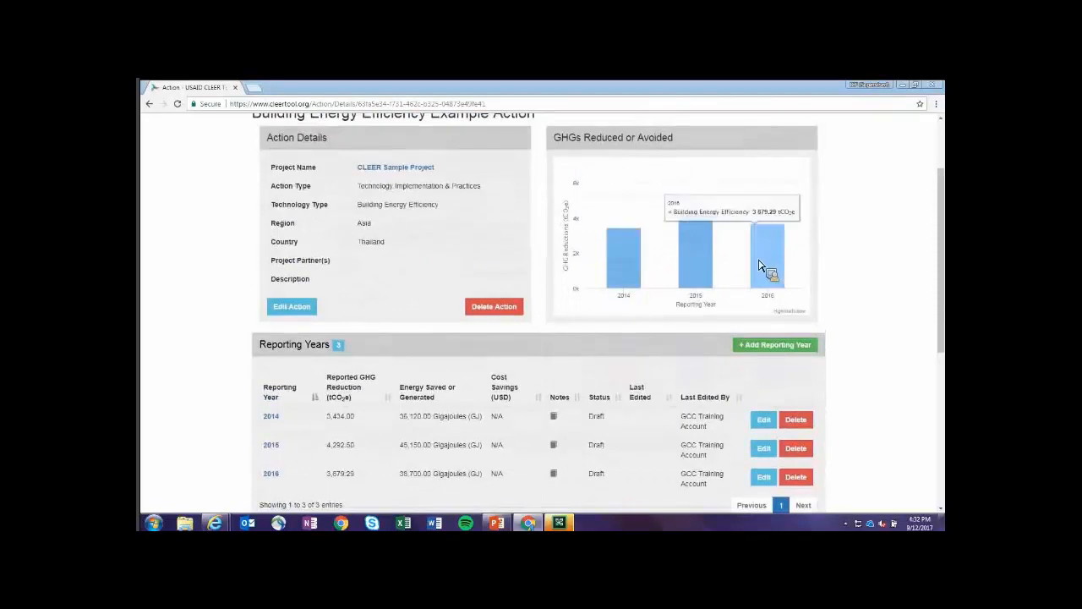
scroll(553, 341, down, 5)
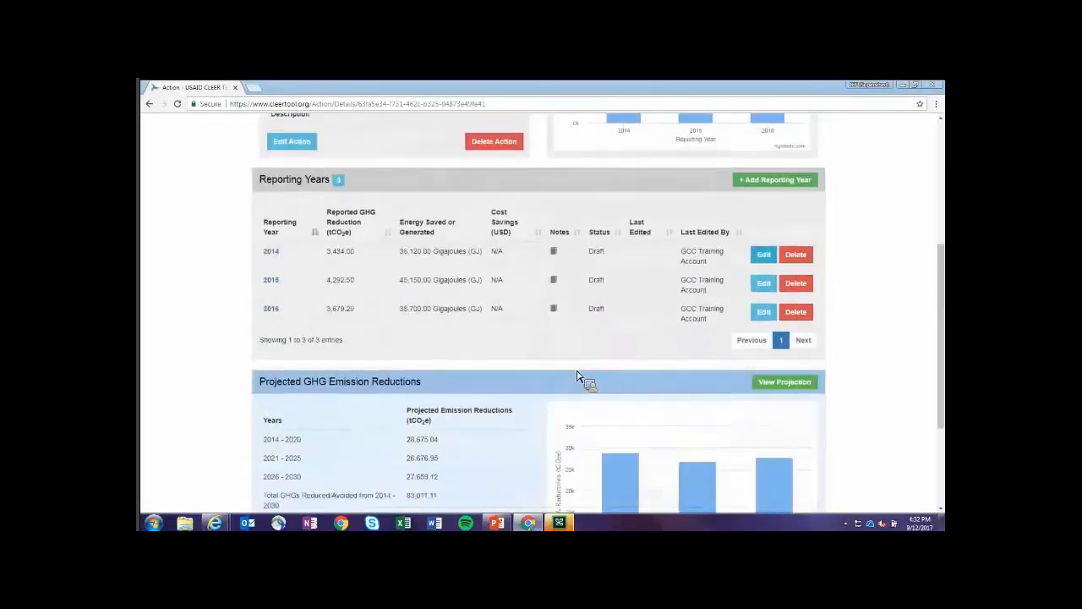
mouse_move(581, 373)
scroll(710, 203, up, 4)
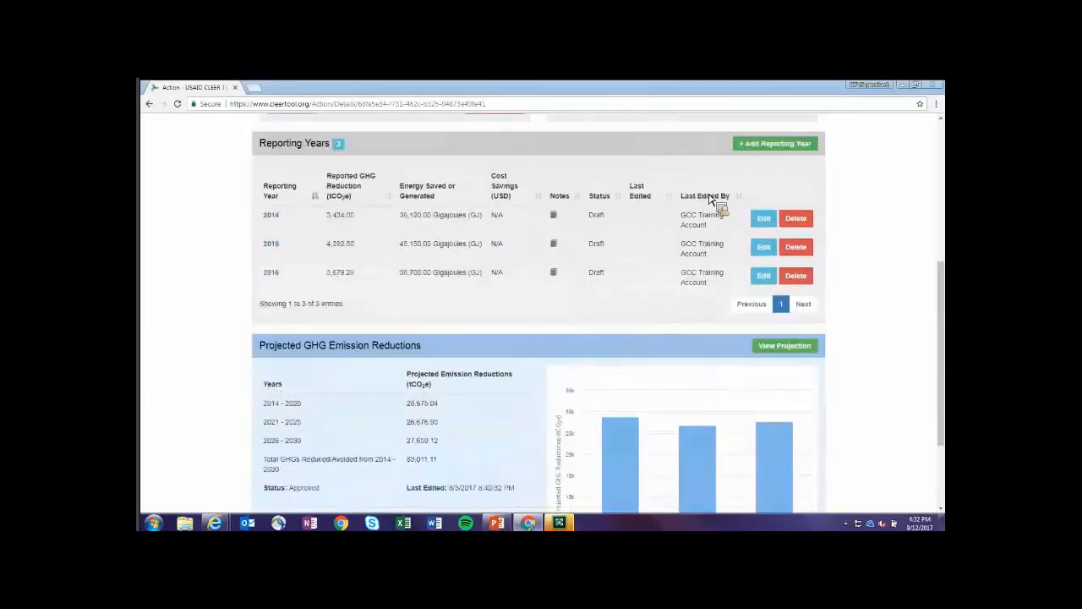
mouse_move(708, 199)
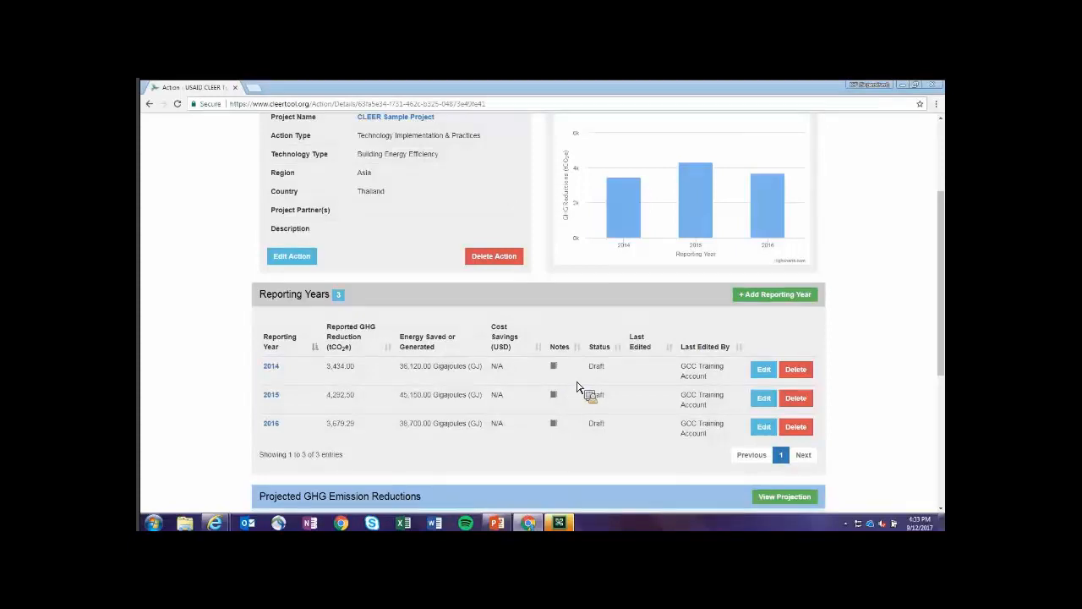
scroll(577, 387, up, 3)
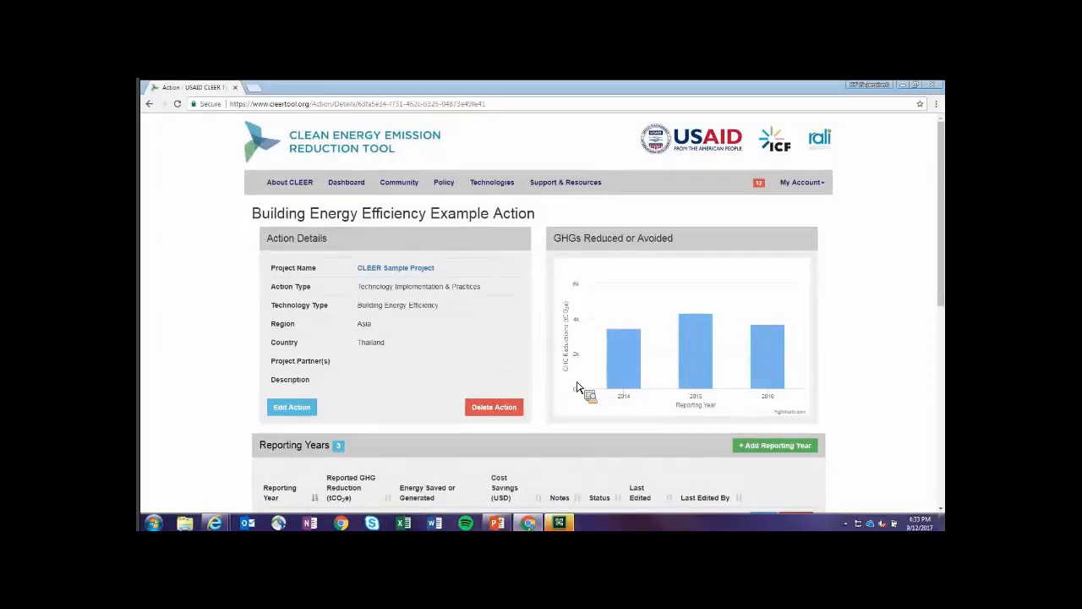
- Start a new project from the dashboard and name it "Sept 12 Webinar"
click(352, 188)
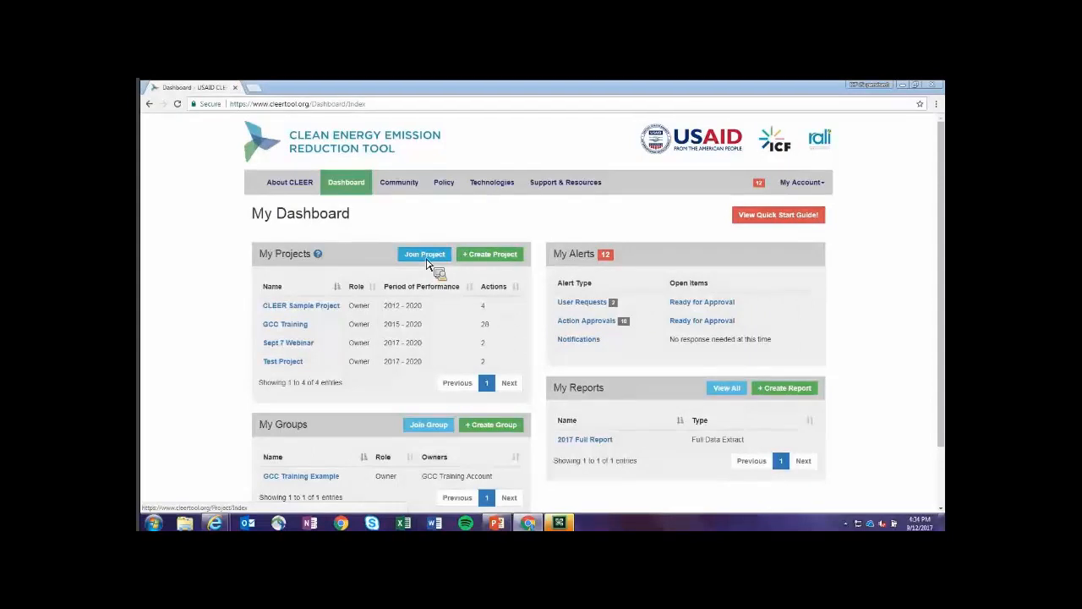
click(483, 261)
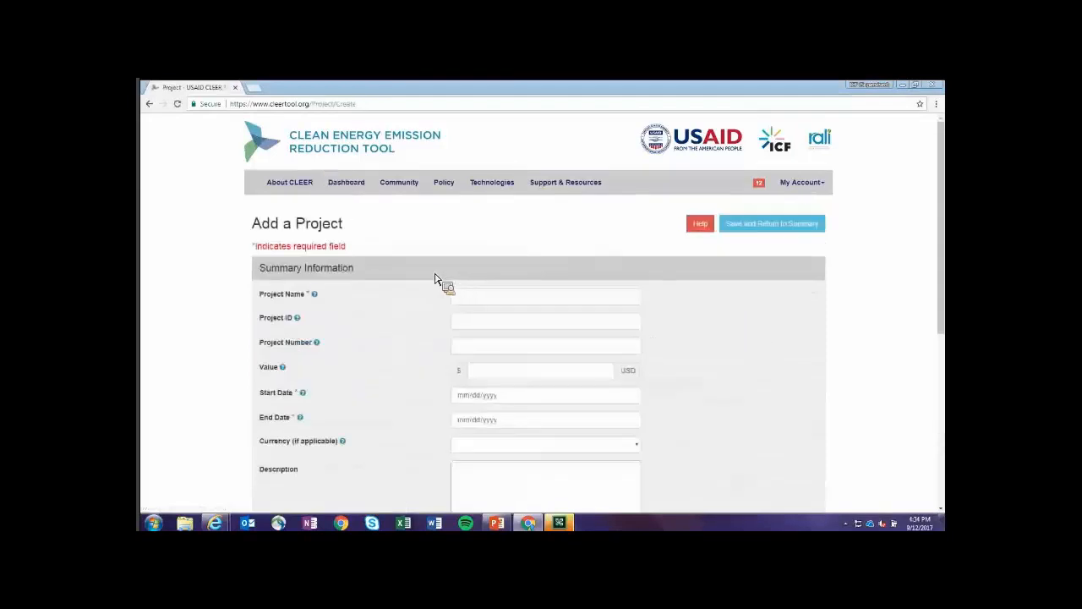
scroll(418, 251, down, 1)
scroll(460, 260, down, 1)
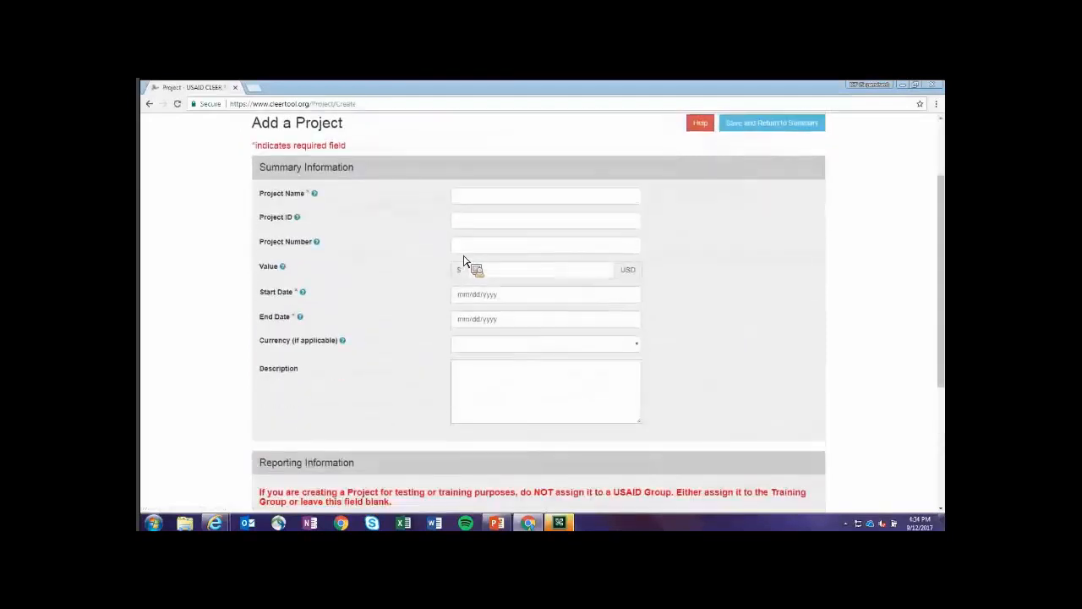
scroll(471, 266, up, 1)
click(472, 252)
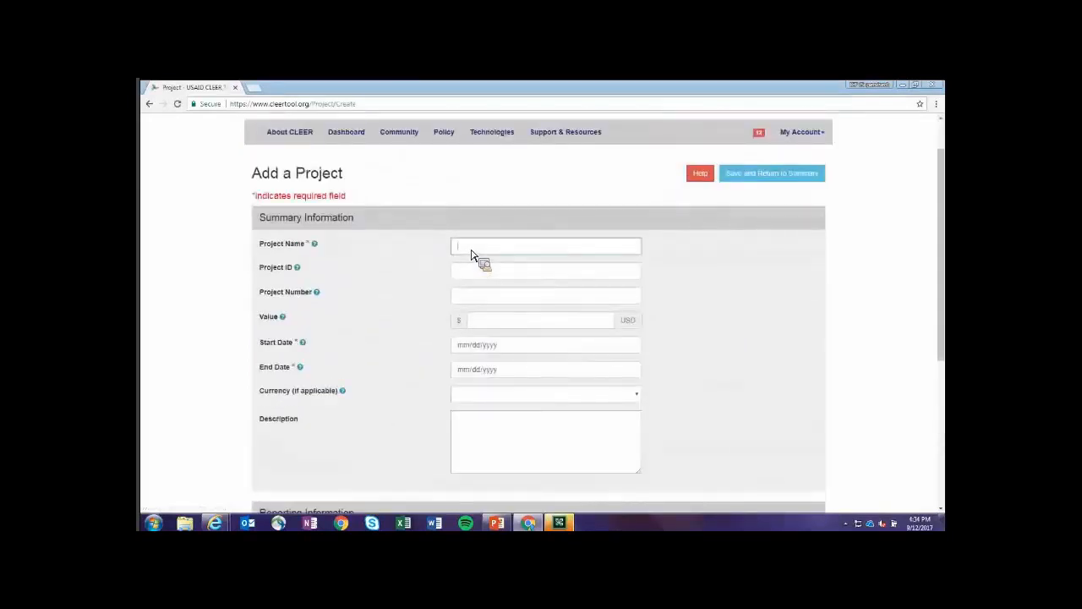
text(Sep)
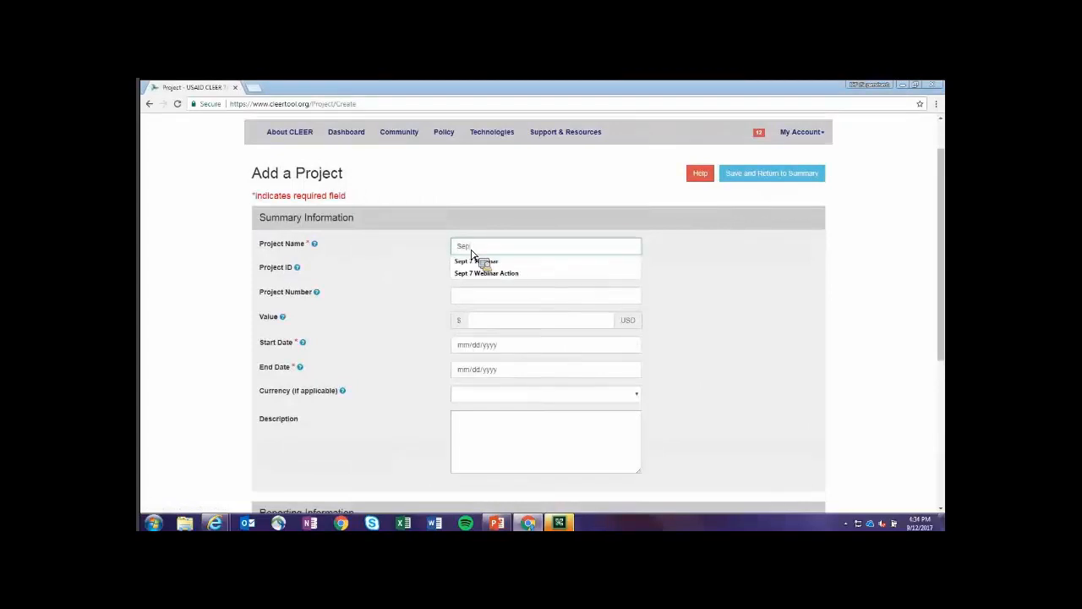
text(t 12 Webinar)
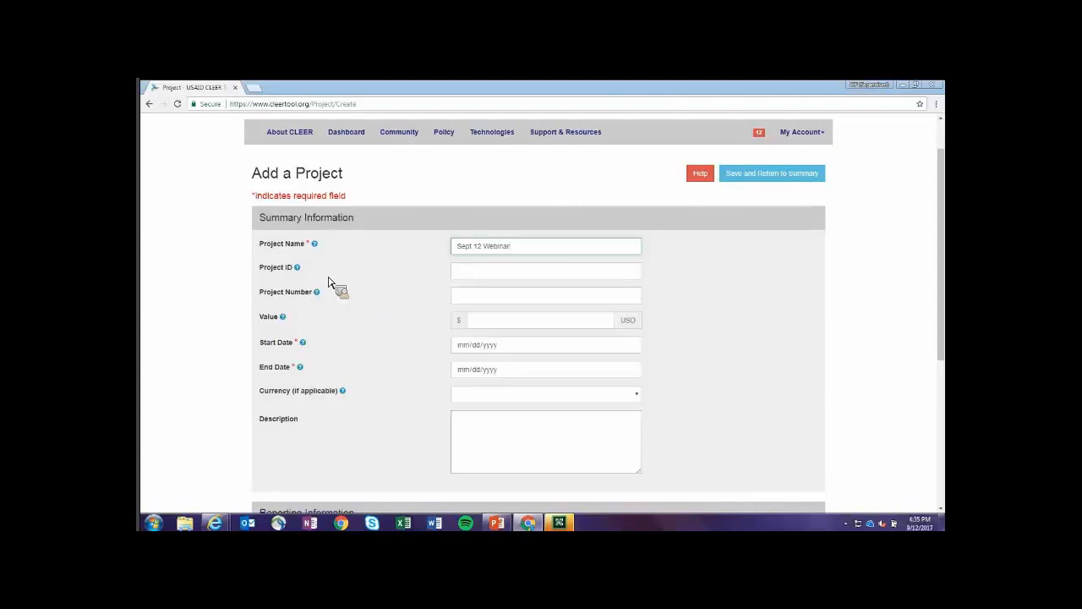
- Set the project's start date to 01/01/2017 and its end date to 01/01/2020
mouse_move(307, 272)
click(467, 349)
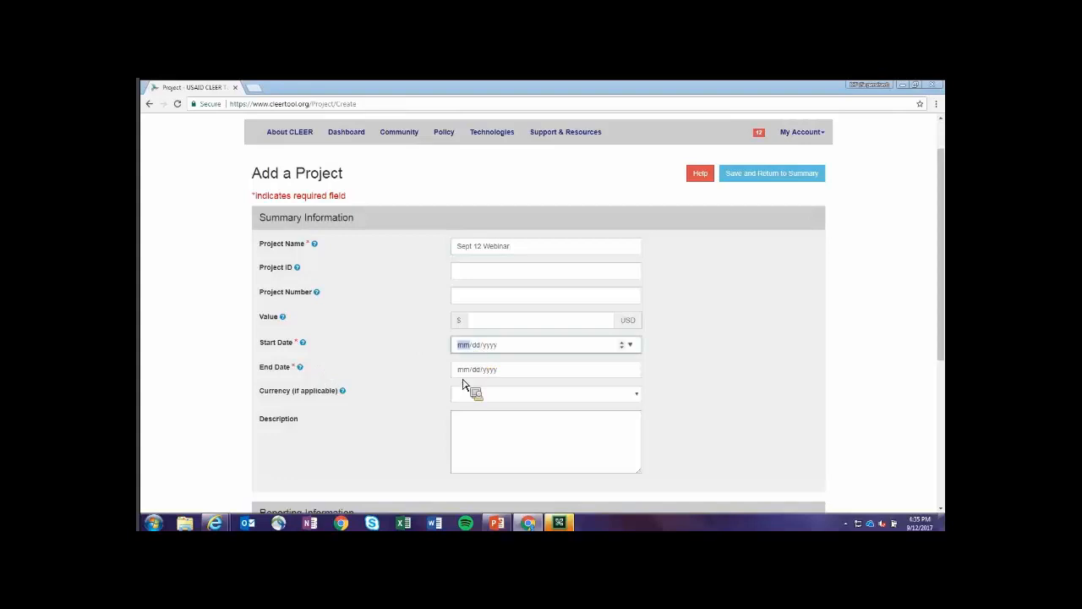
text(01/01/201)
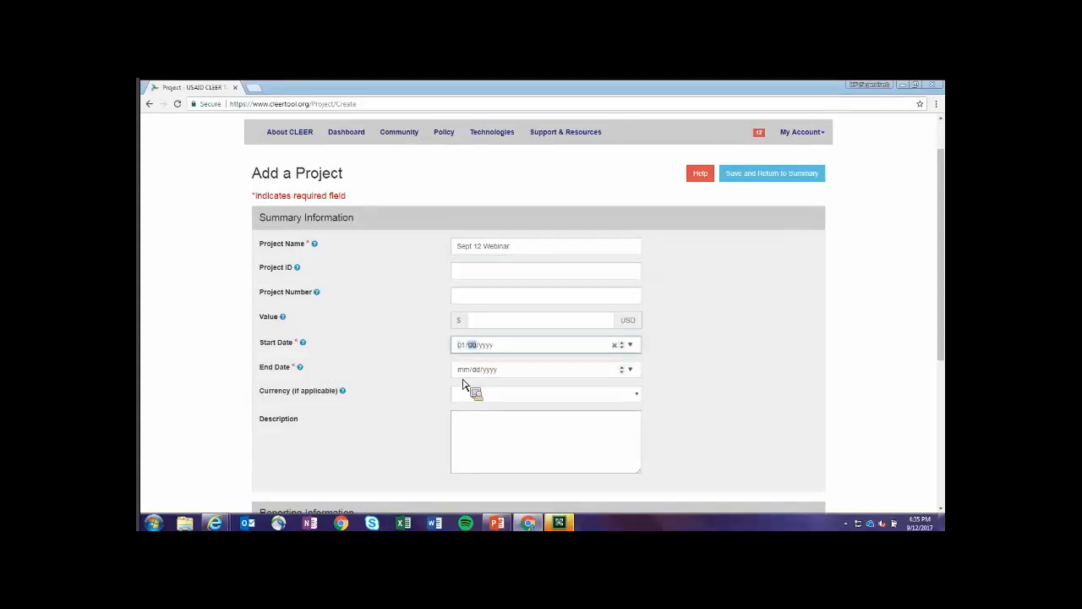
text(7)
key(Tab)
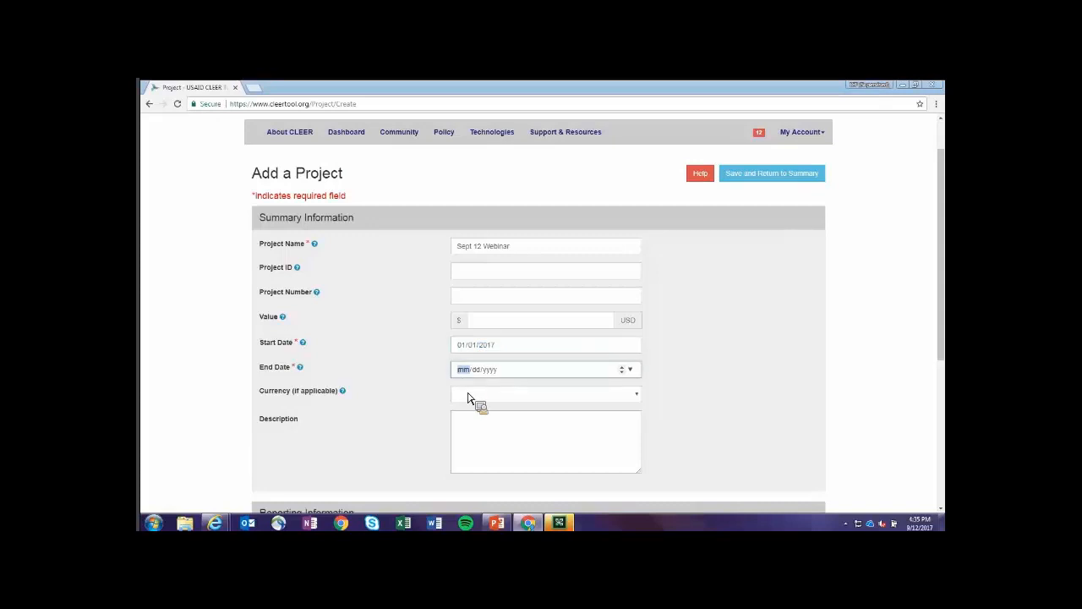
text(01012)
- Choose USD-United States dollar as the project's currency
click(513, 398)
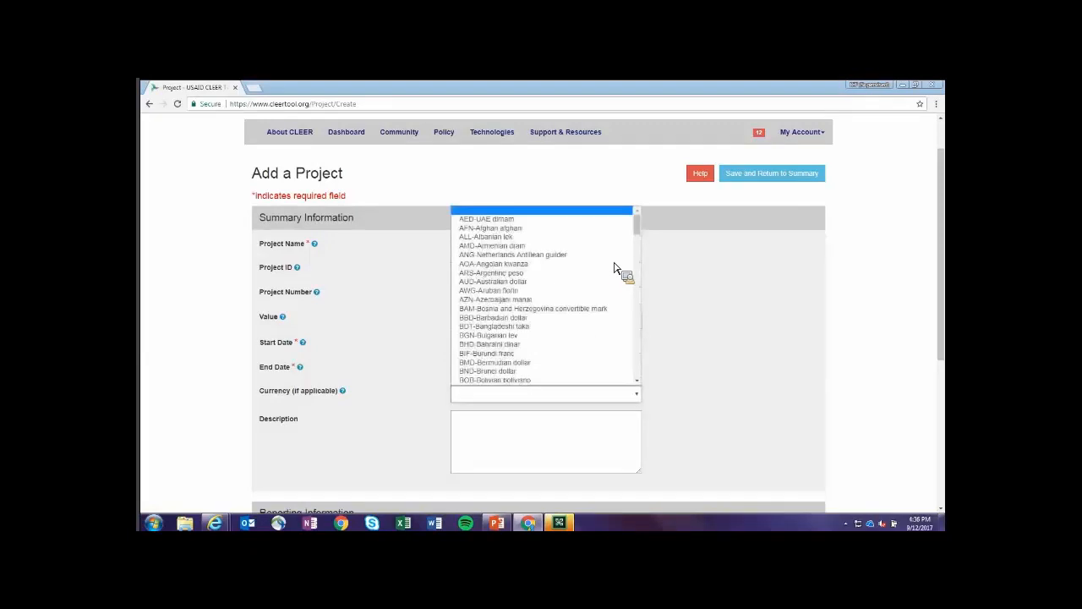
scroll(628, 367, down, 20)
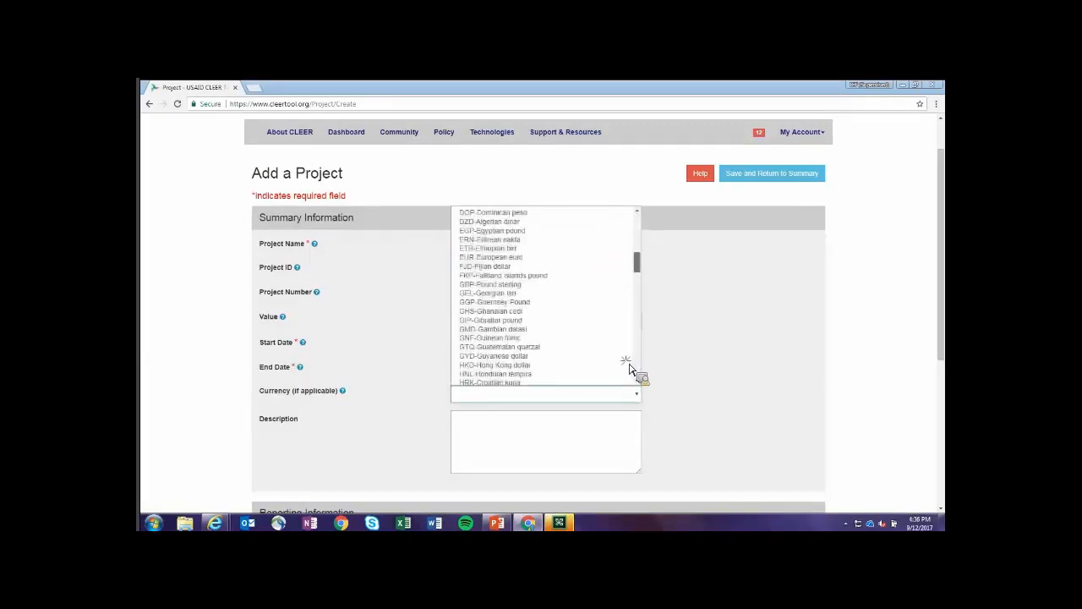
click(541, 256)
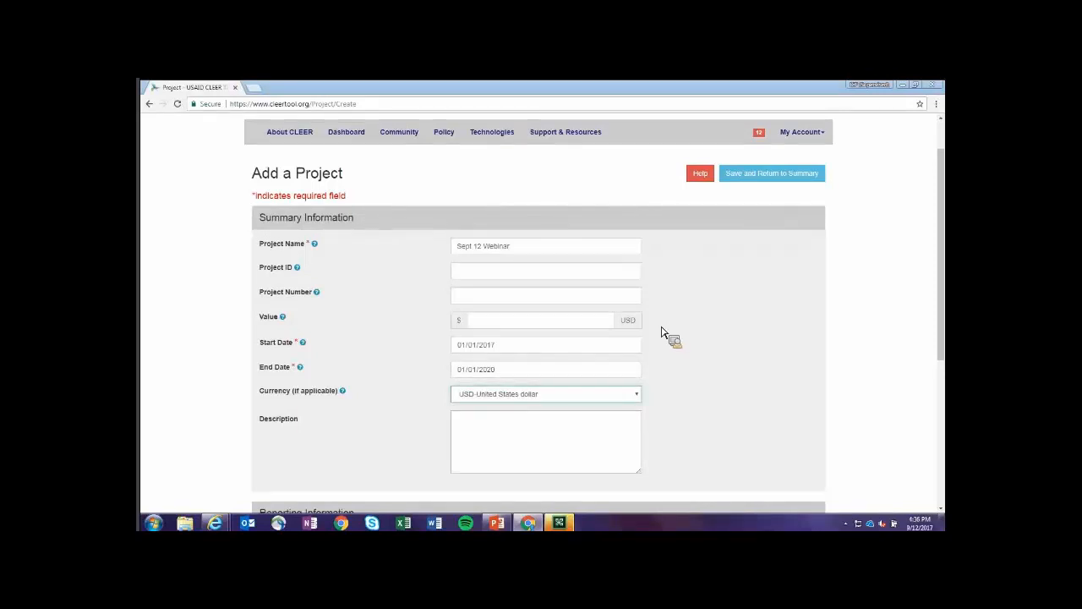
- Look through the USAID groups the project could report to and leave the reporting group blank
scroll(547, 292, down, 3)
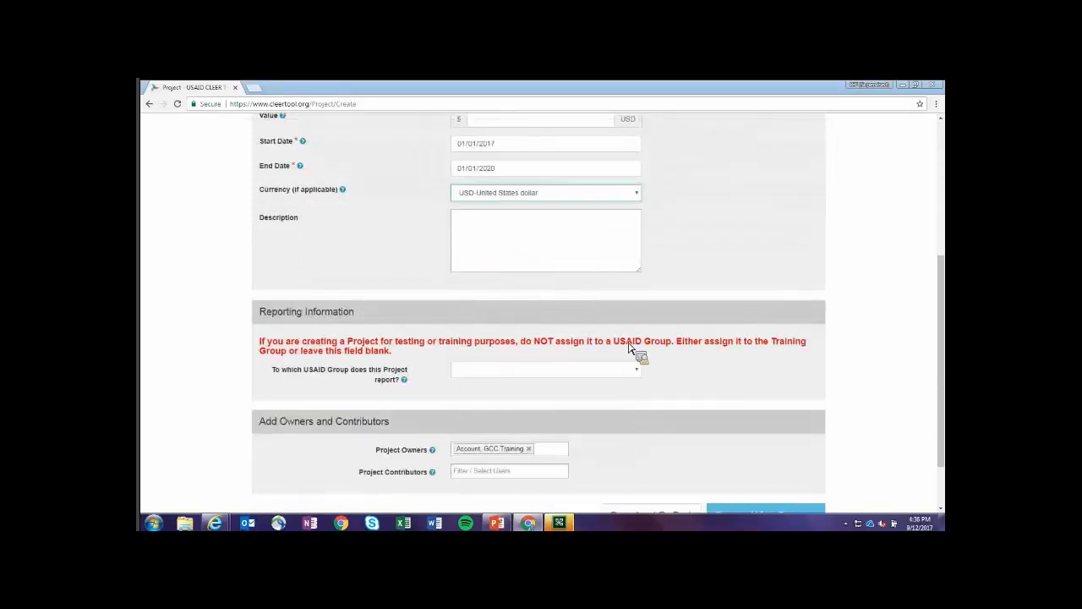
scroll(498, 307, down, 1)
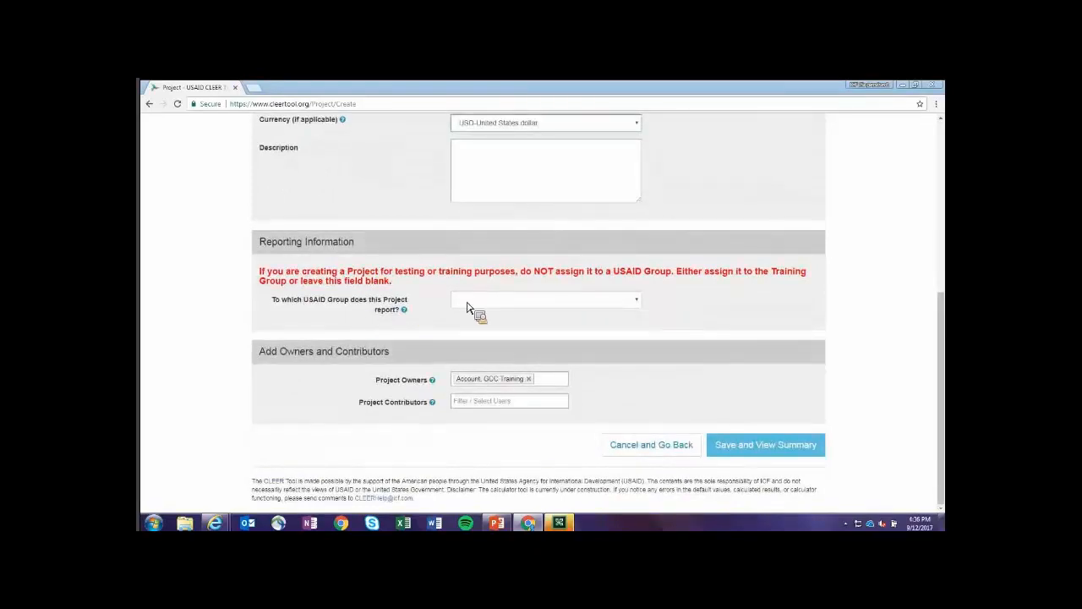
click(547, 307)
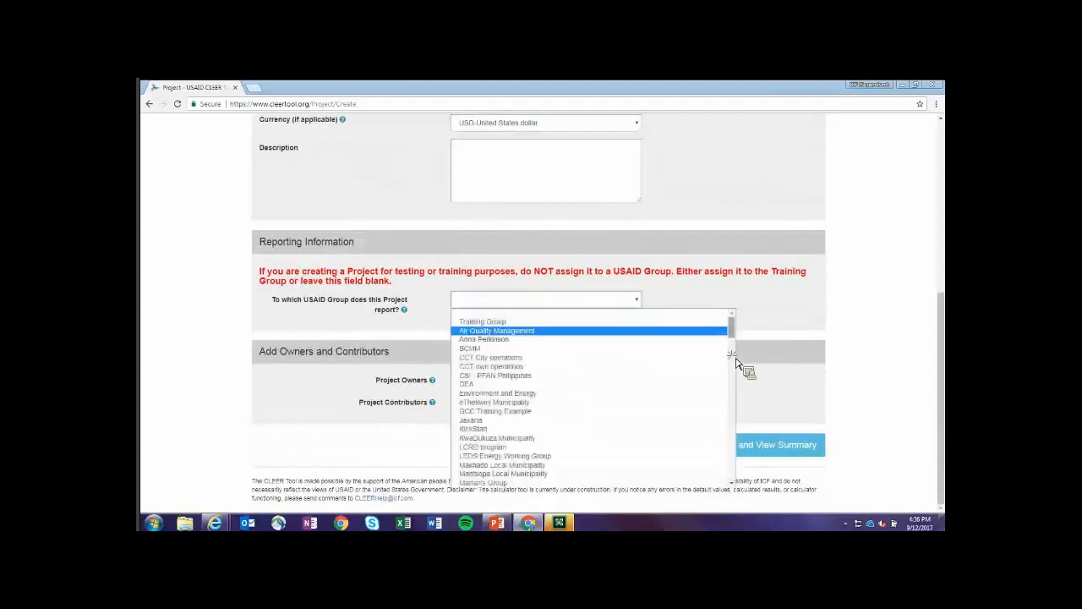
scroll(731, 388, down, 10)
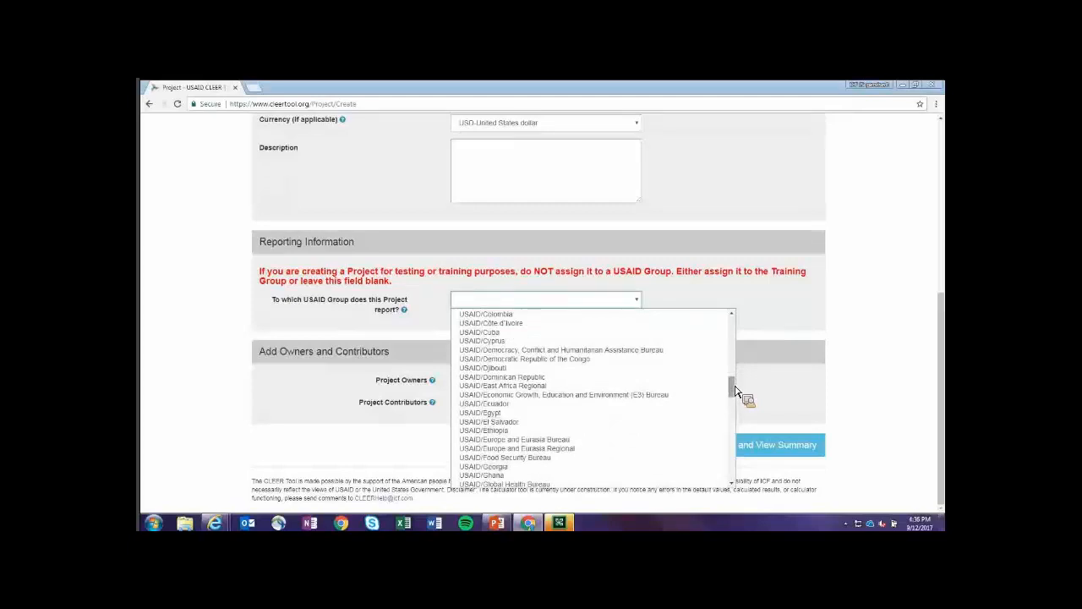
scroll(735, 418, down, 10)
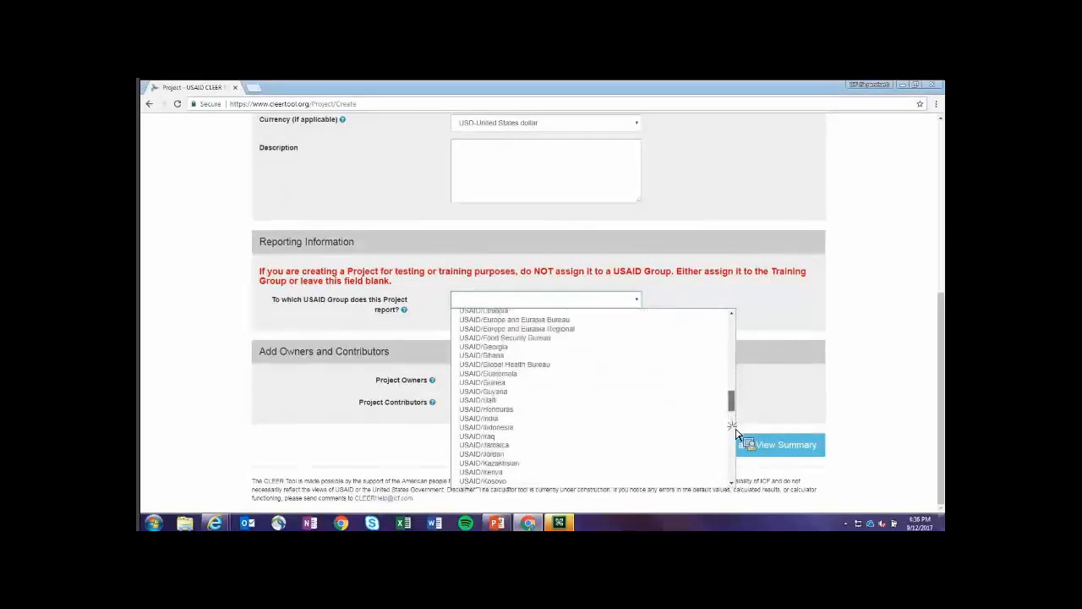
scroll(738, 446, down, 6)
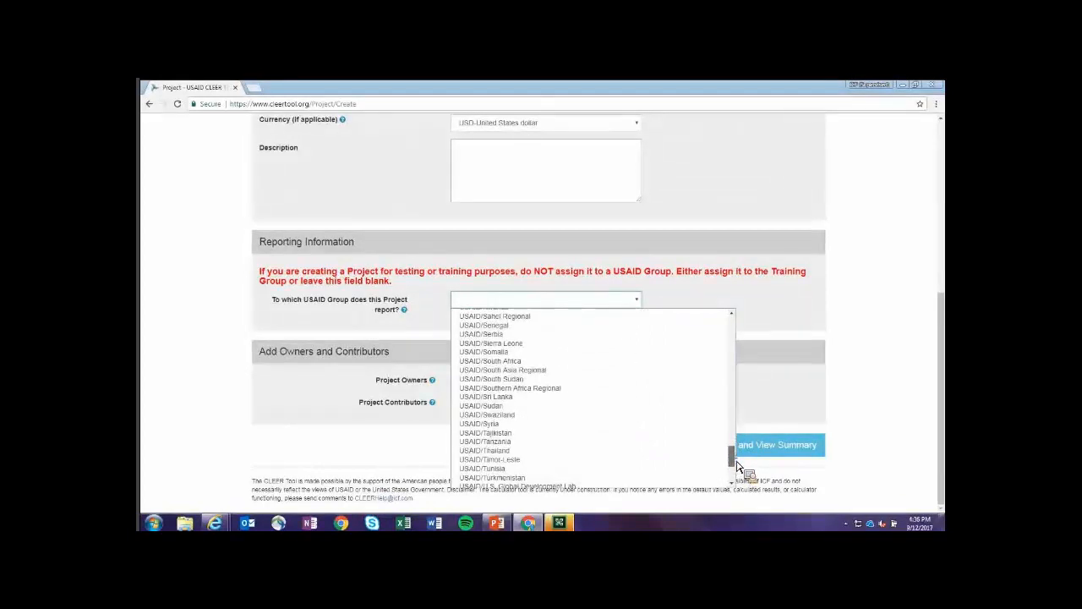
scroll(739, 333, up, 10)
scroll(719, 334, up, 3)
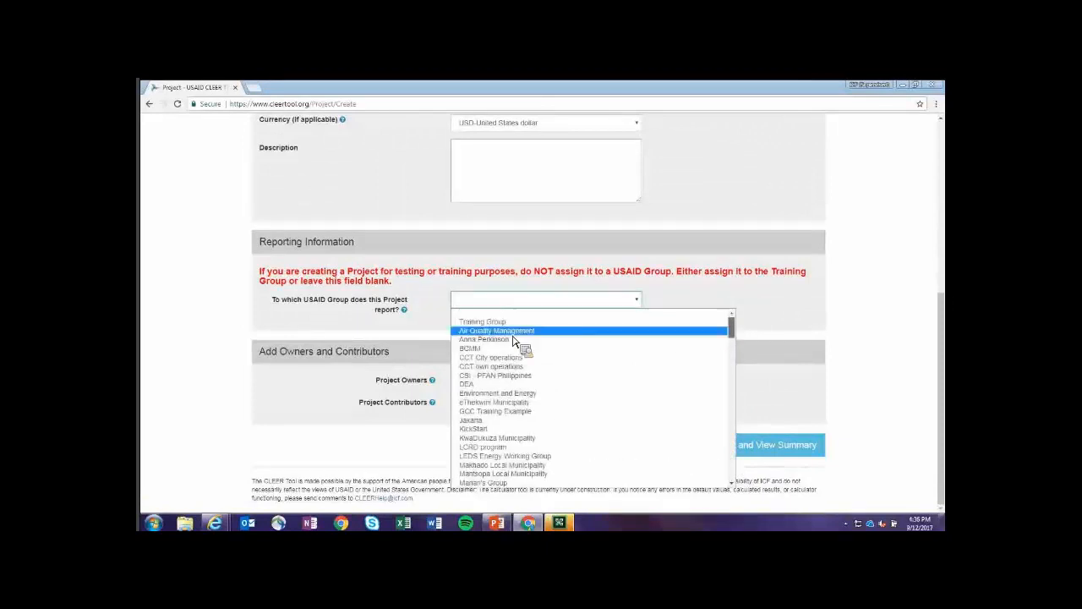
click(730, 306)
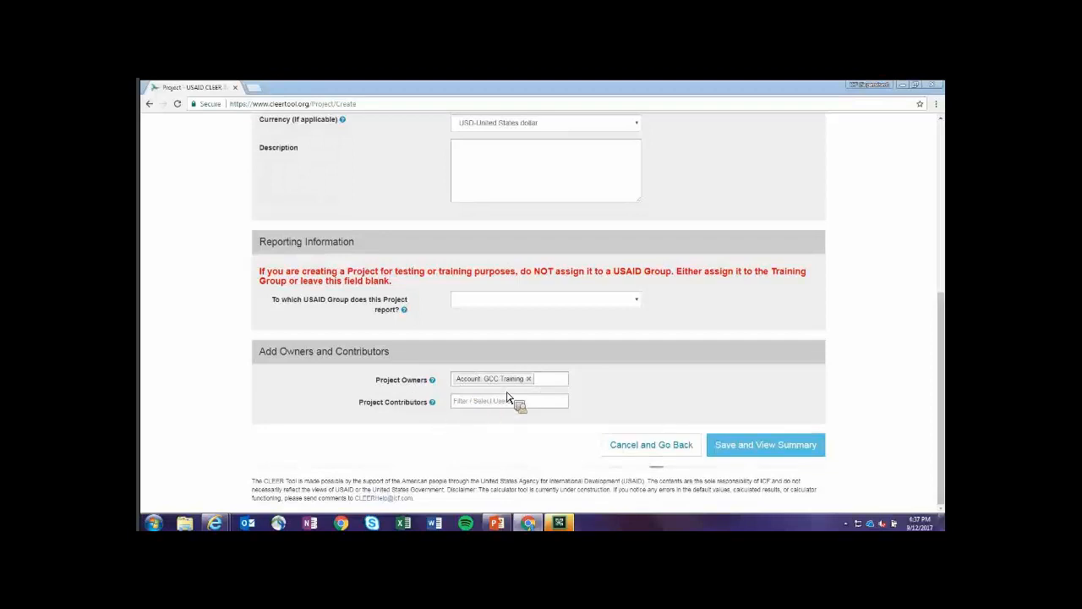
- Find a colleague by first name, add them as a project contributor, and save the project
click(557, 384)
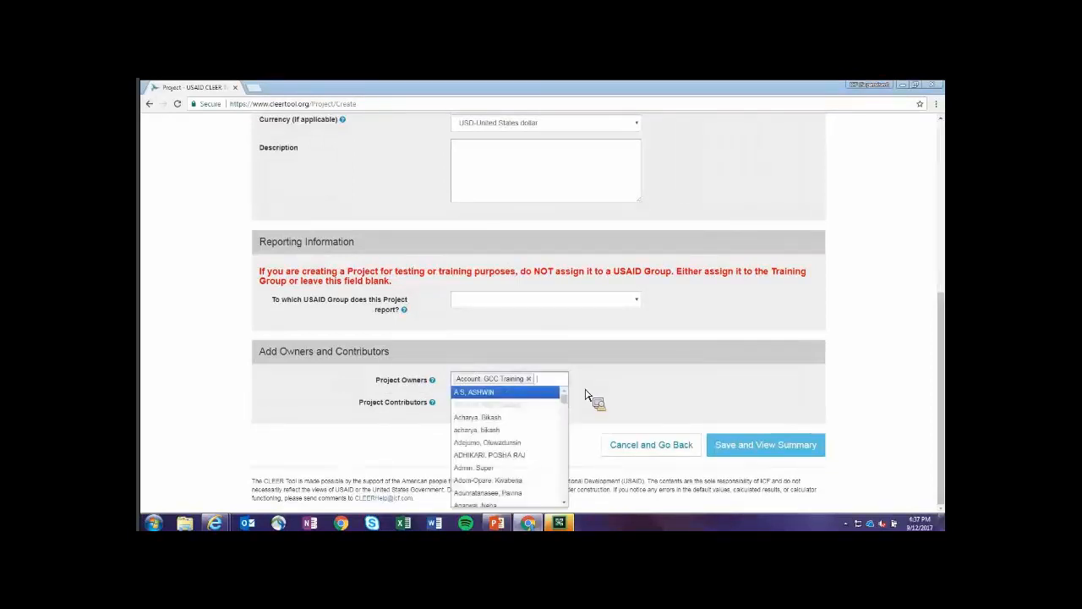
click(543, 400)
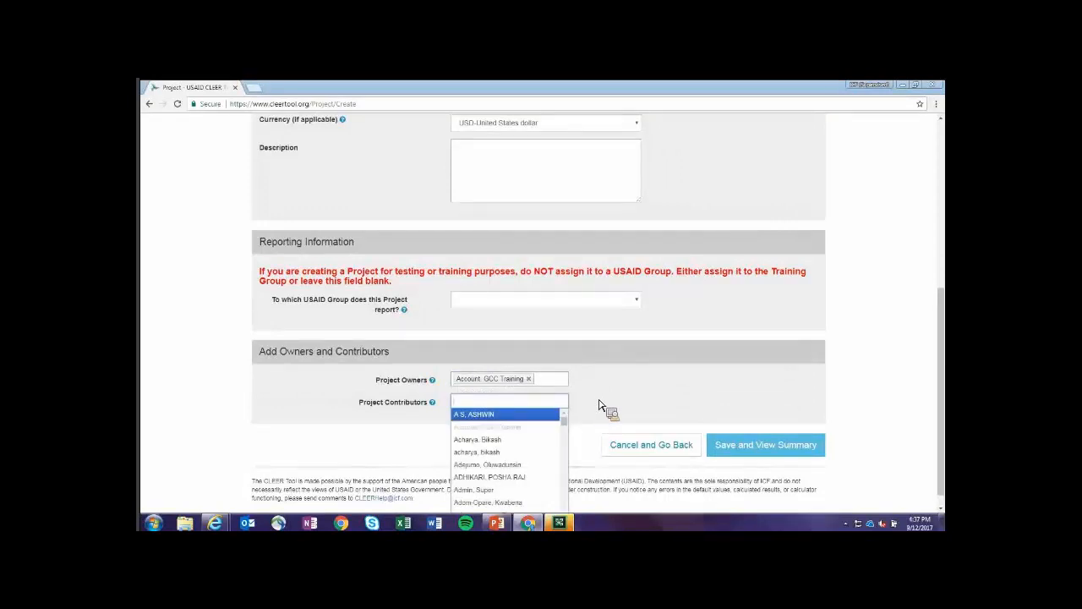
text(kevin)
click(499, 413)
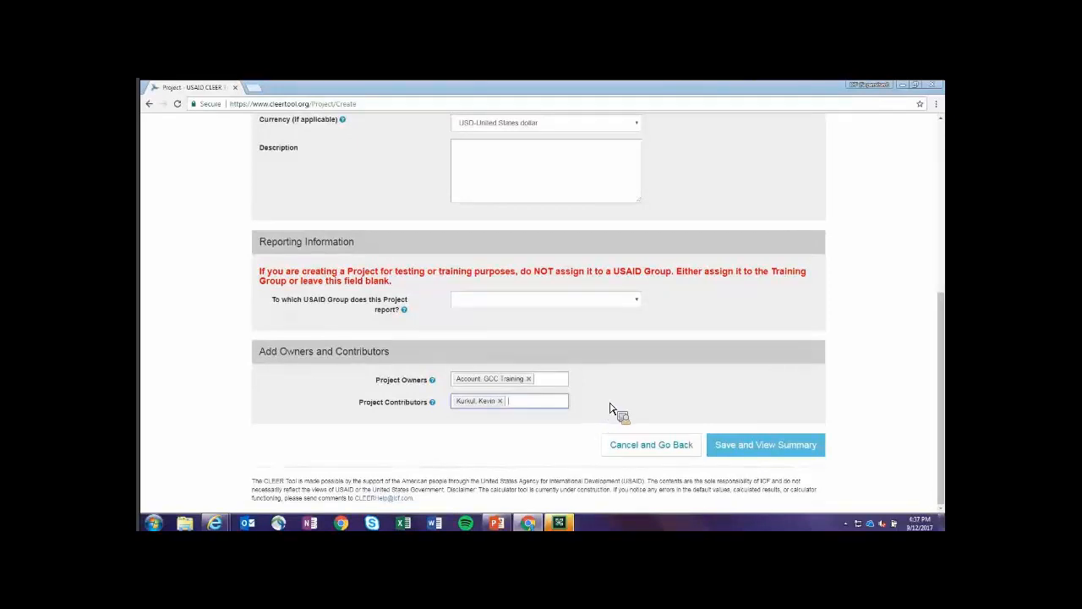
click(783, 454)
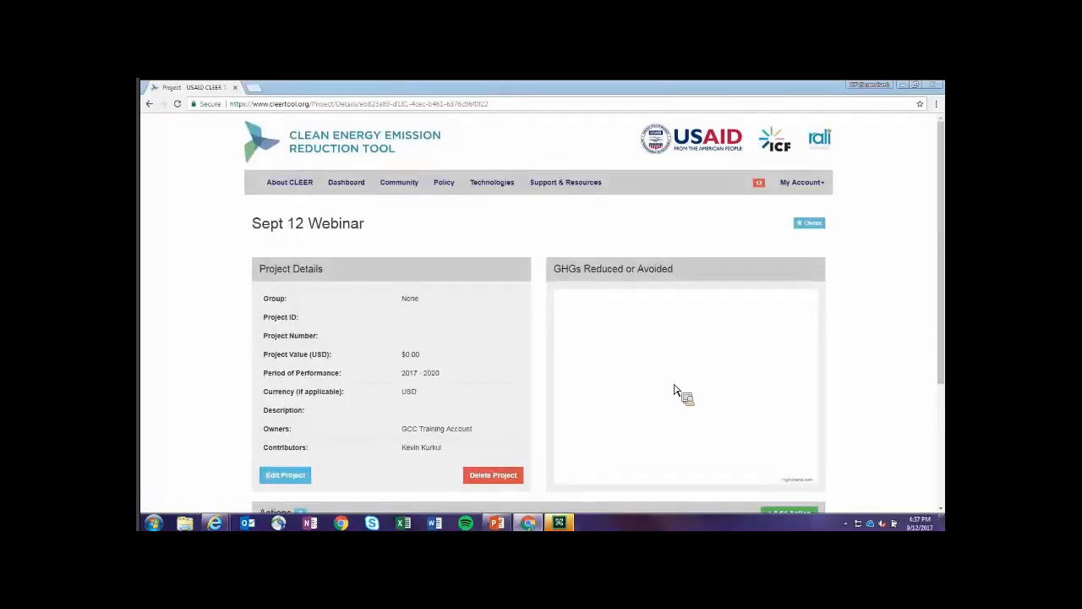
- Add an action to the Sept 12 Webinar project and name it "Example Solar Action"
scroll(676, 392, down, 2)
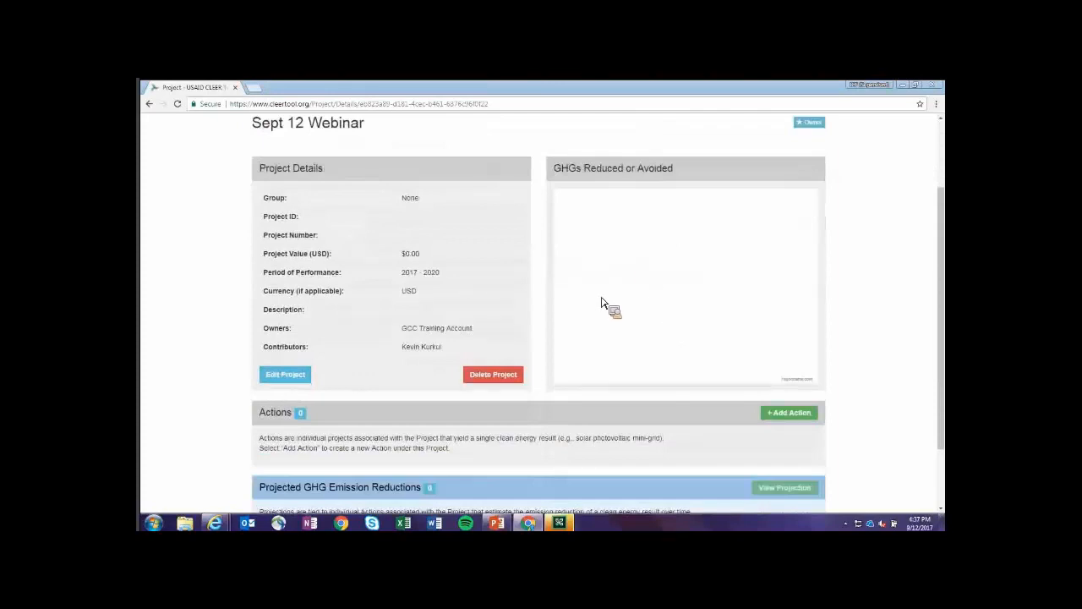
scroll(582, 351, down, 2)
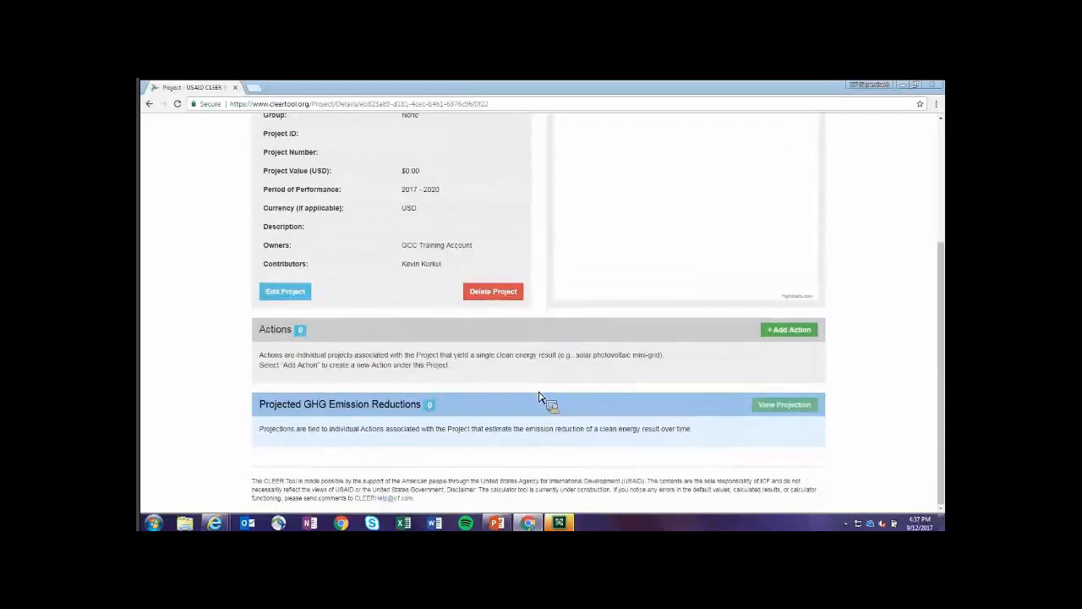
scroll(539, 397, up, 1)
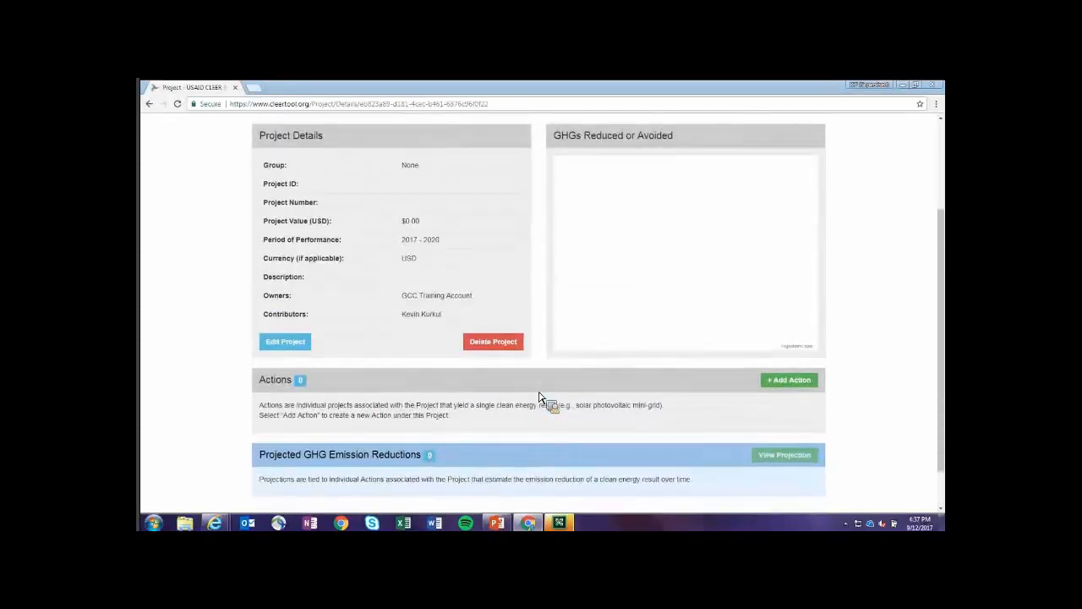
click(800, 387)
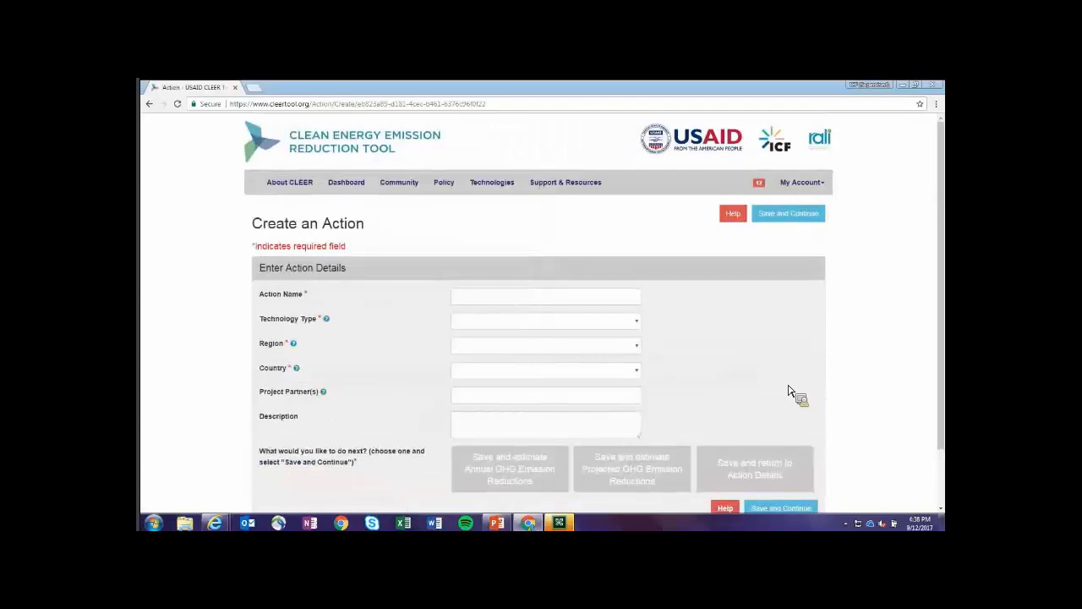
click(518, 300)
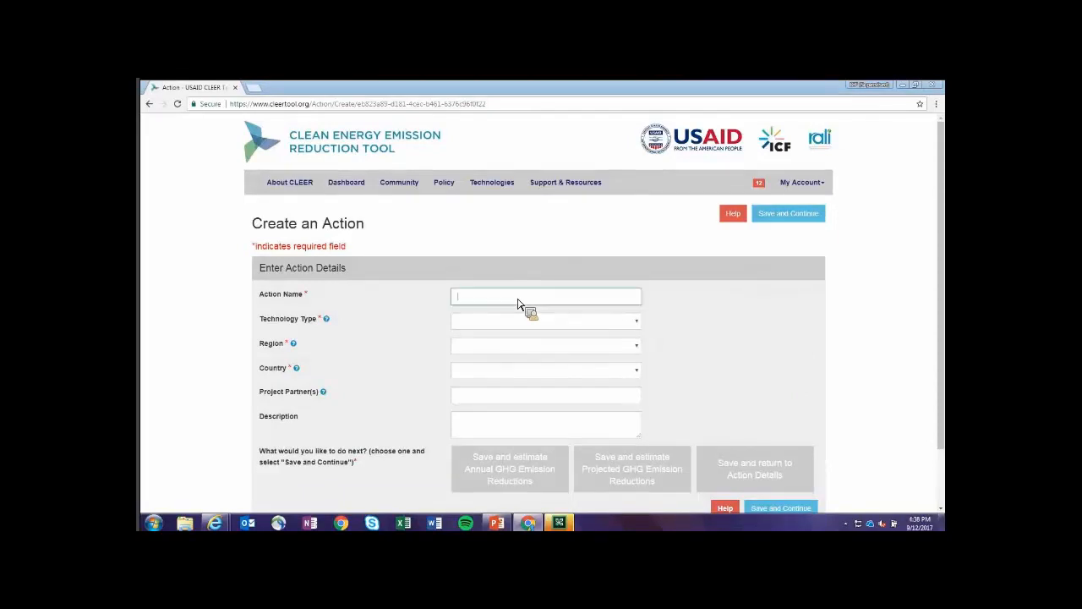
text(E)
key(BackSpace)
text(Example Solar Action)
- Examine the available technology types and read their descriptions on the Technologies reference page before returning to the action form
click(524, 323)
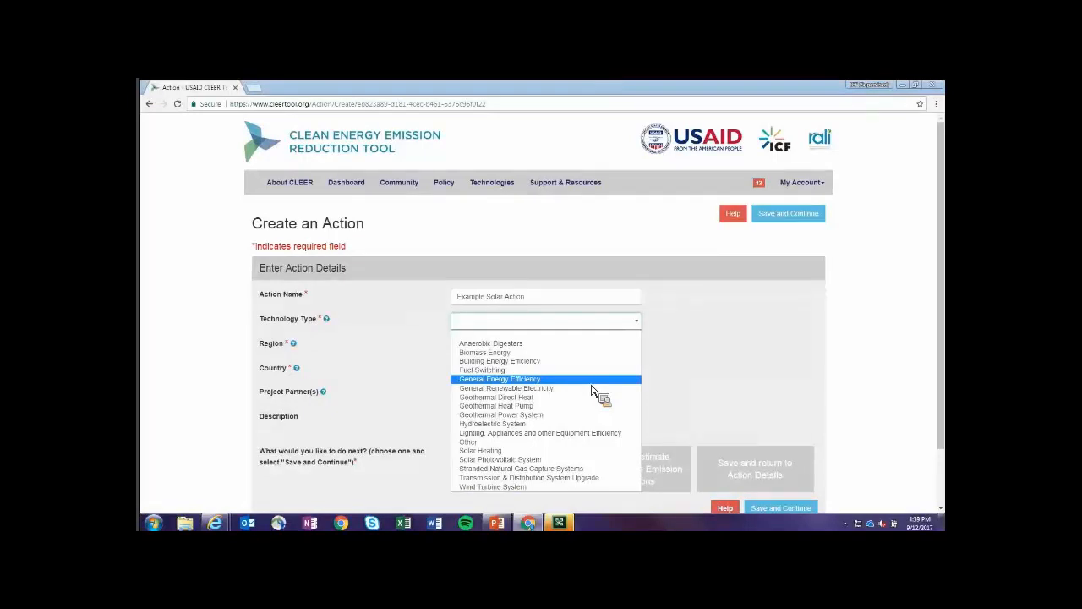
click(669, 340)
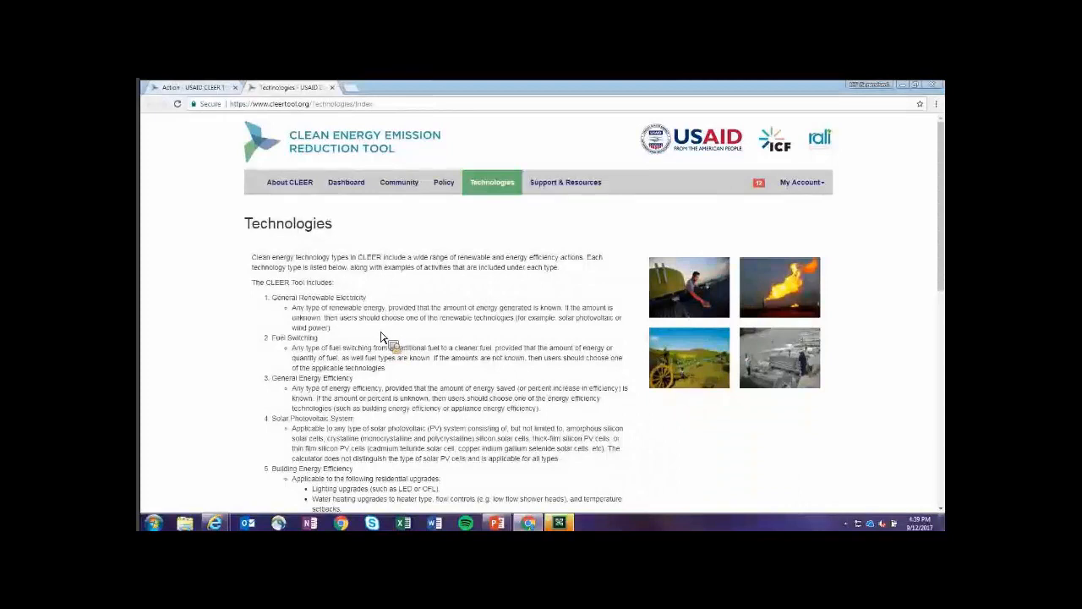
scroll(381, 338, down, 5)
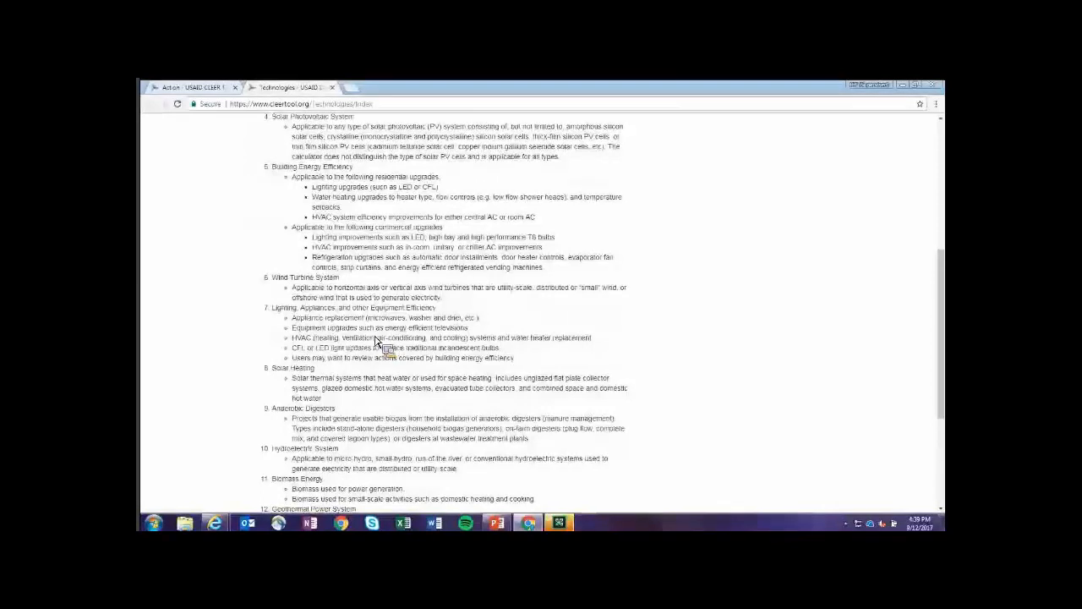
scroll(377, 342, down, 1)
scroll(297, 173, down, 4)
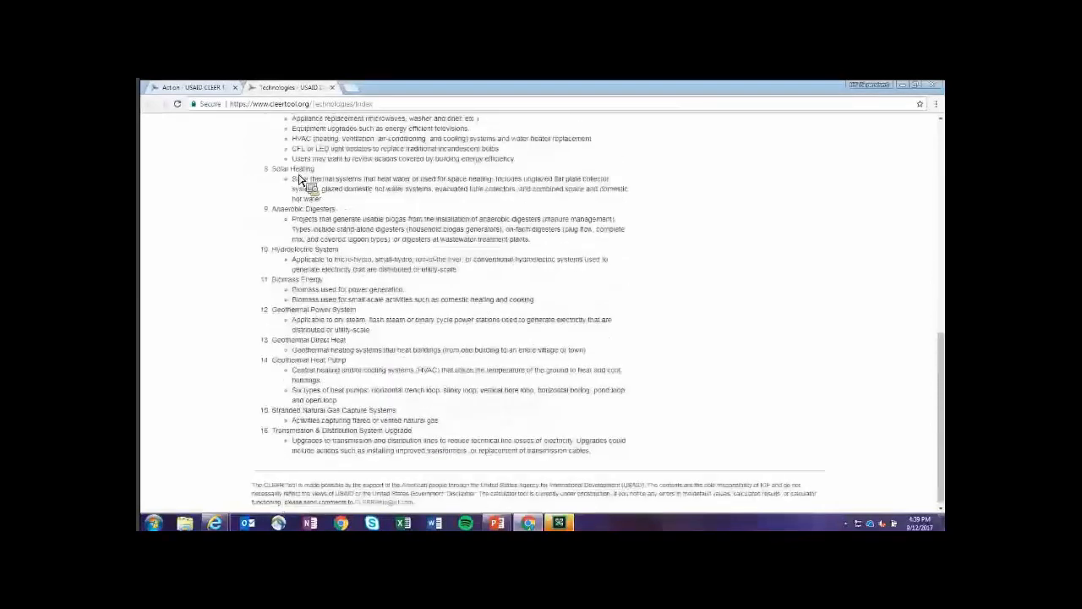
scroll(303, 153, up, 12)
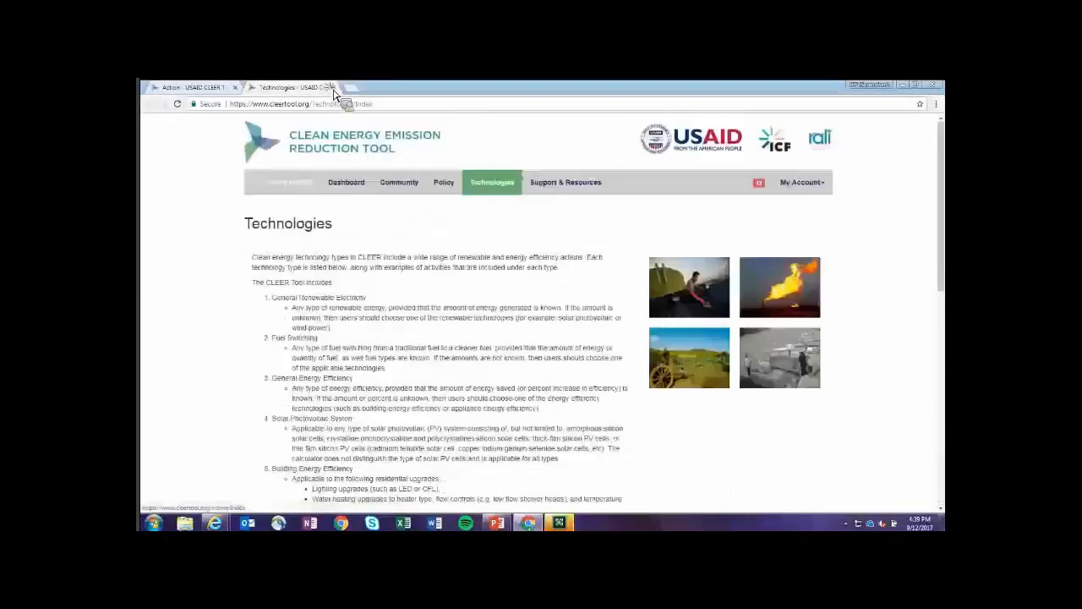
key(ctrl+w)
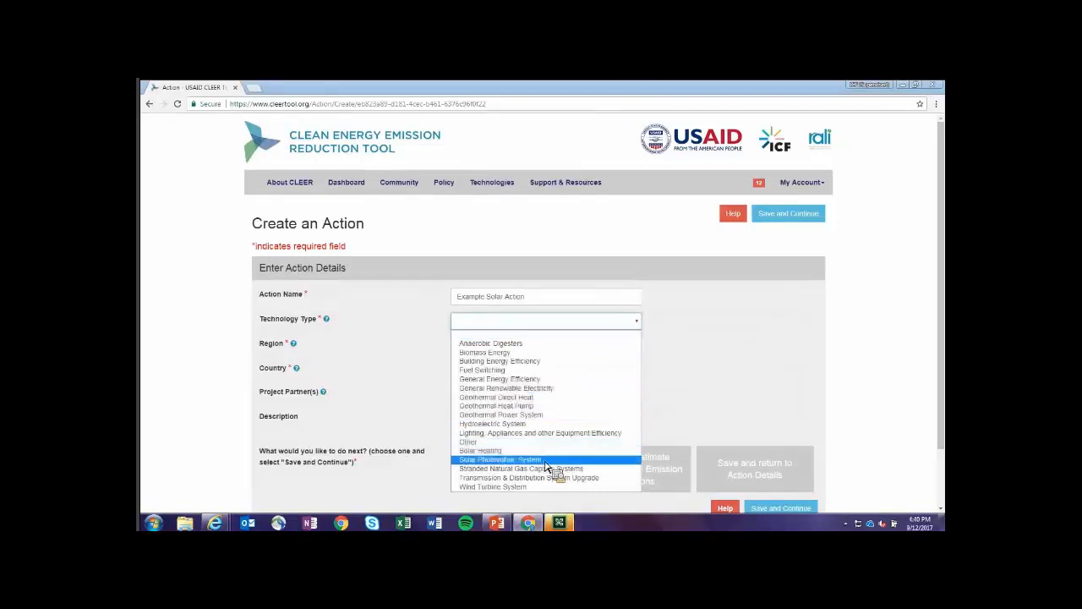
- Set the action's technology type to Solar Photovoltaic System and its region to Latin America and the Caribbean
key(Return)
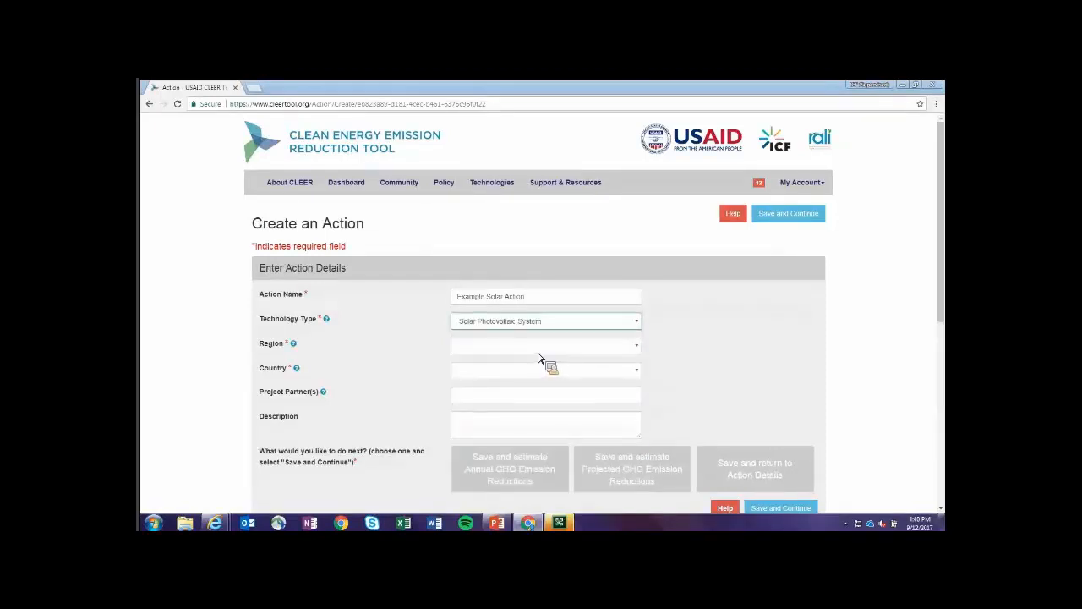
click(570, 349)
click(534, 407)
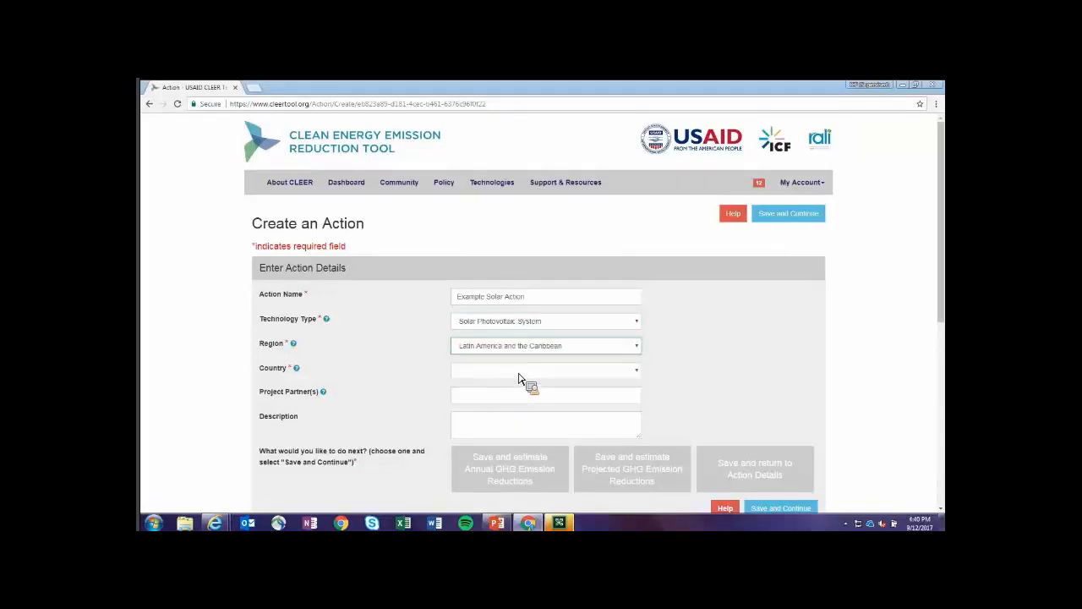
- Choose Mexico as the action's country
click(518, 378)
scroll(550, 309, down, 5)
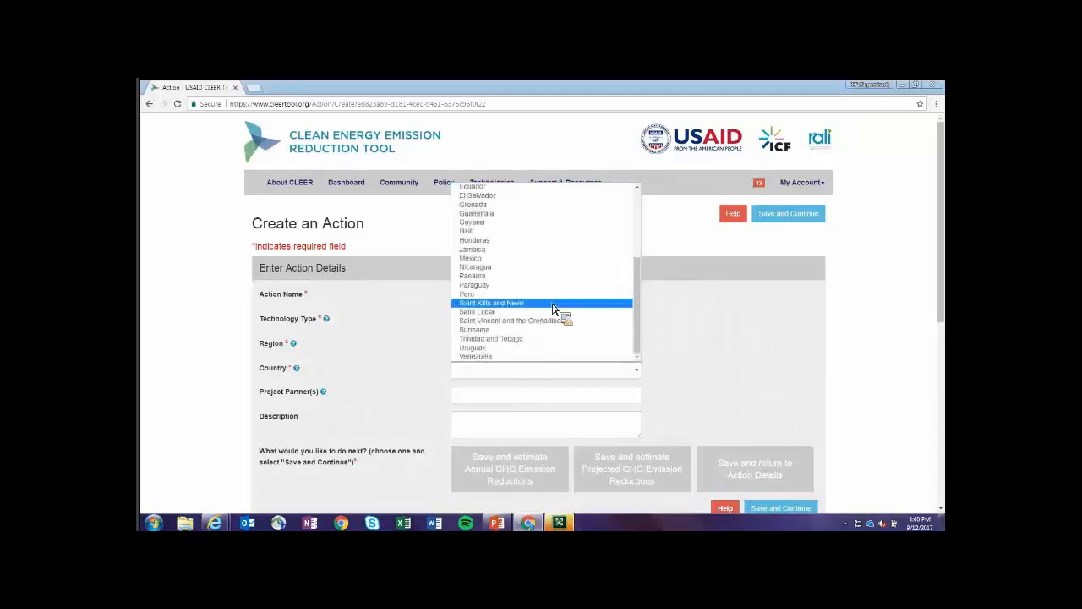
key(Up)
key(Return)
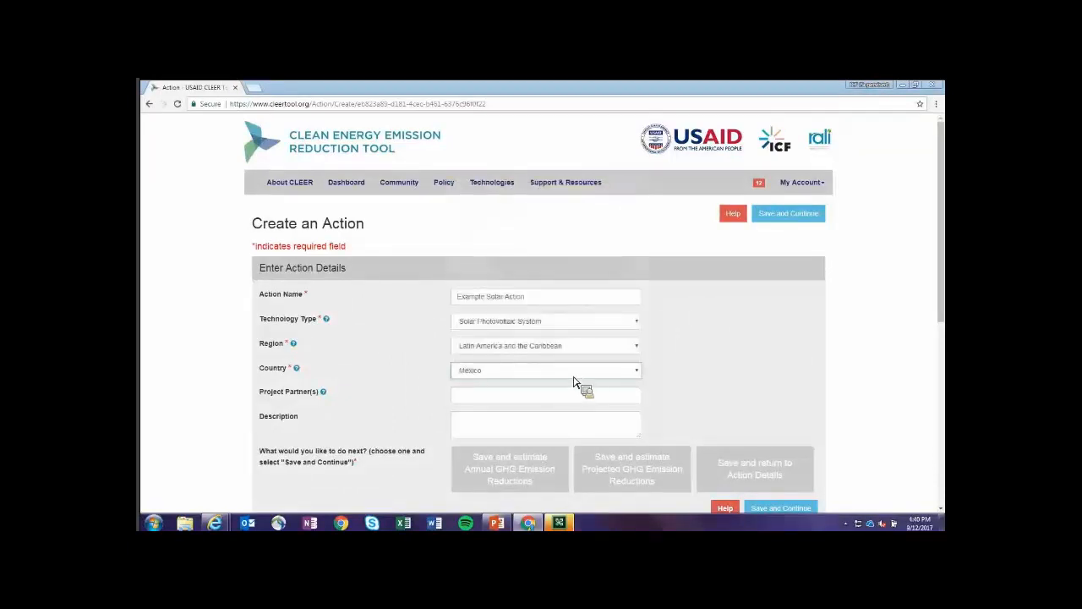
- Review the data elements required for the solar action and select saving and estimating Projected GHG Emission Reductions as what to do next
scroll(573, 383, down, 1)
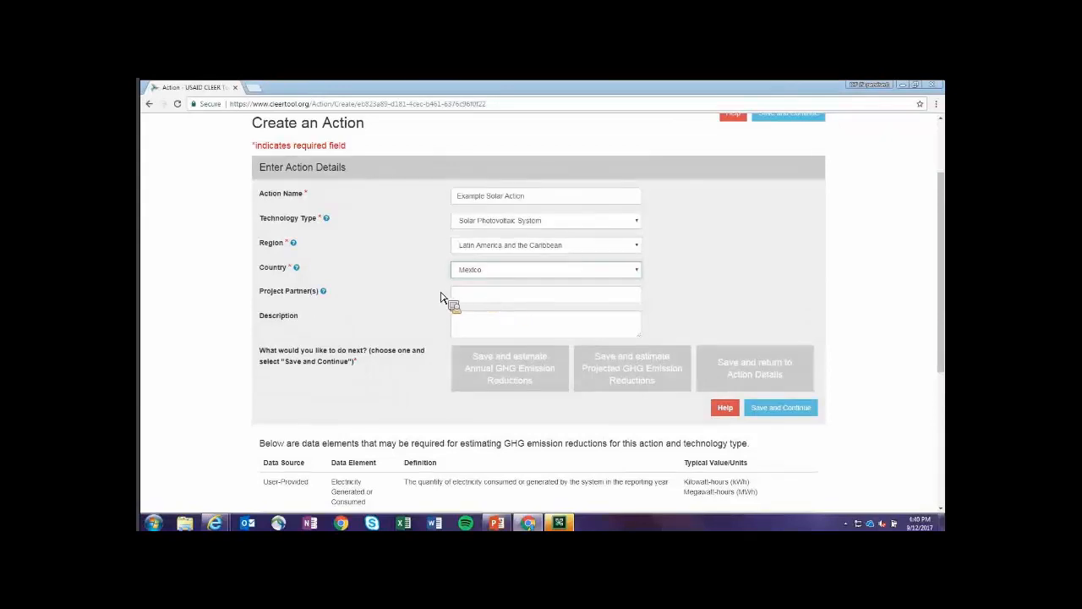
scroll(448, 300, up, 1)
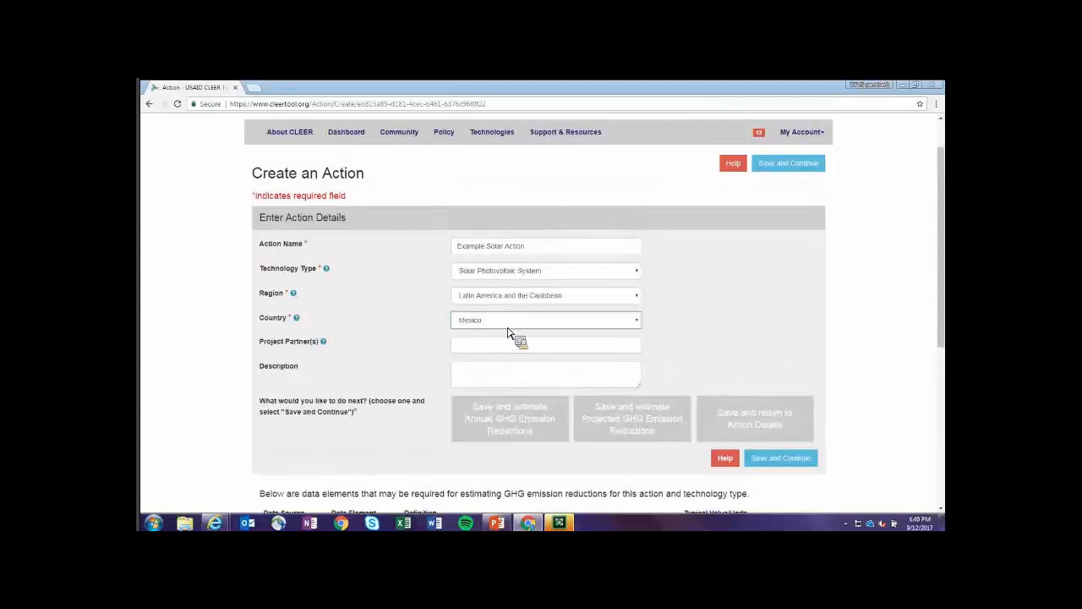
scroll(507, 332, down, 3)
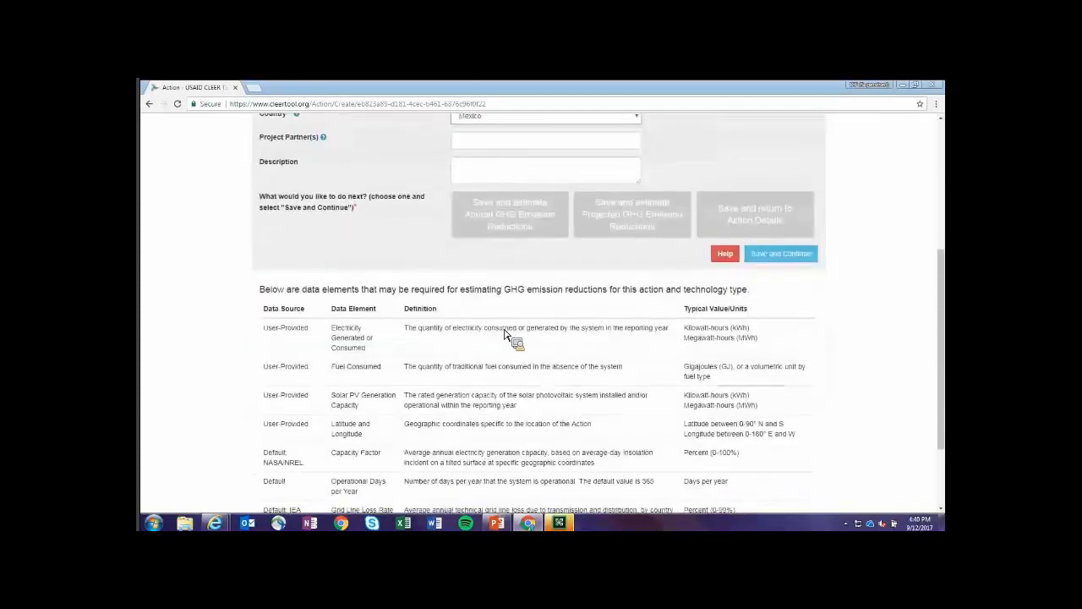
scroll(504, 334, down, 2)
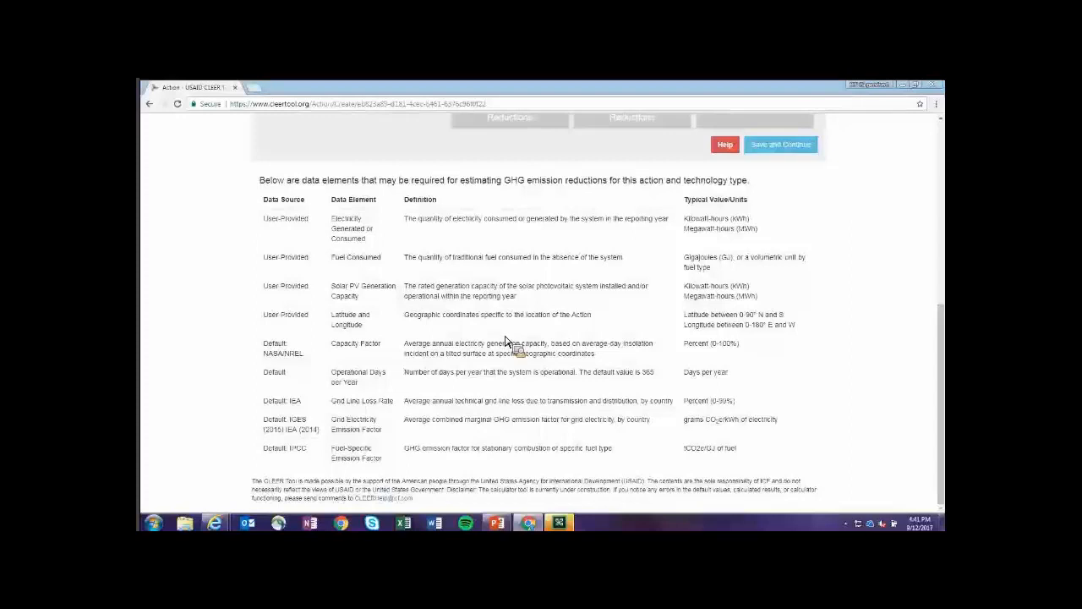
scroll(532, 343, up, 2)
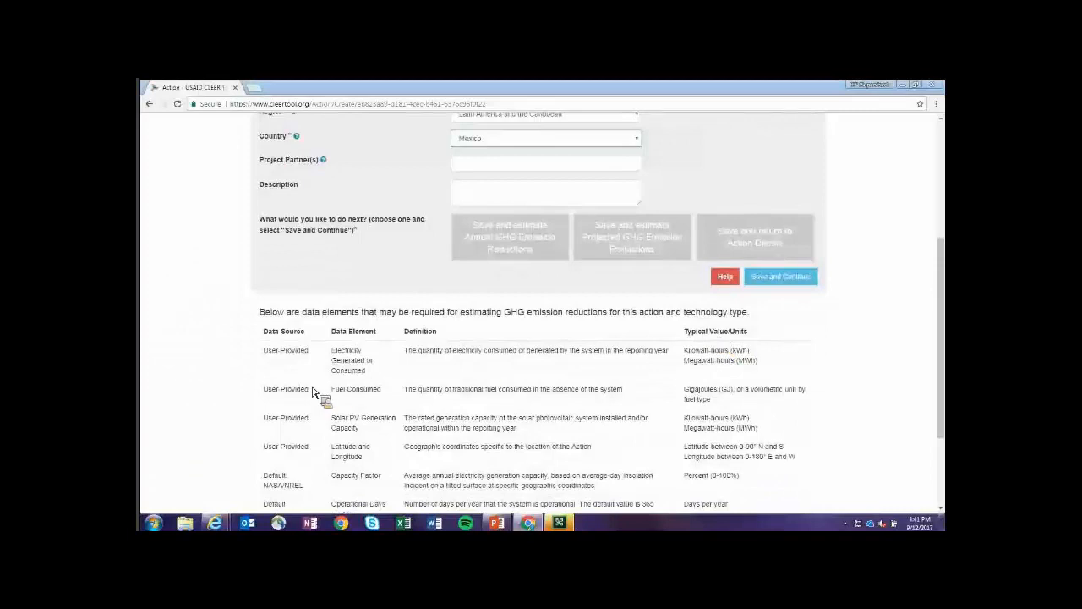
scroll(342, 403, up, 1)
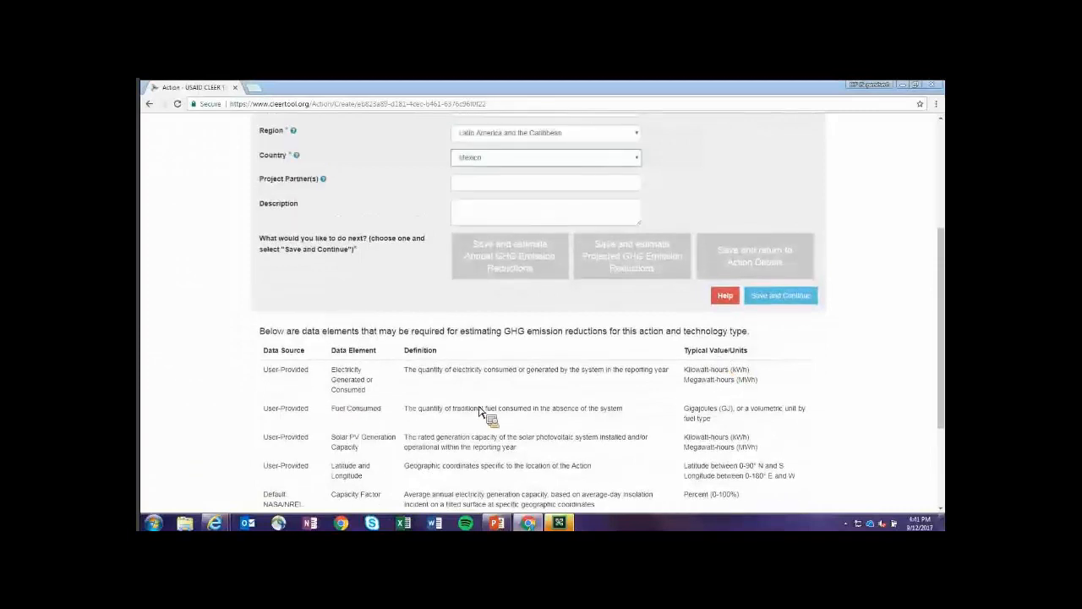
scroll(509, 417, up, 2)
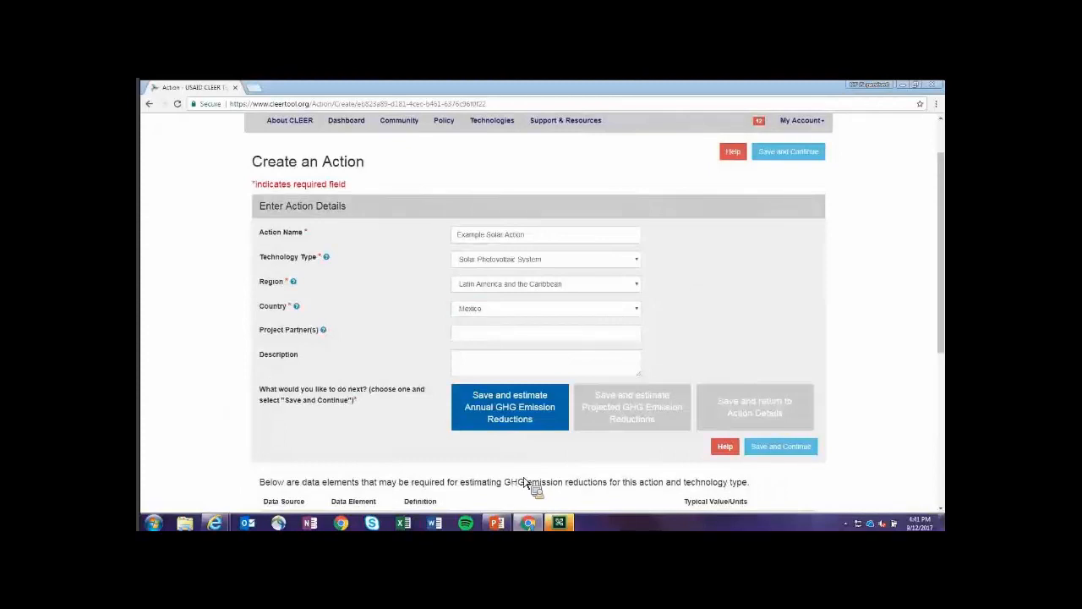
click(627, 424)
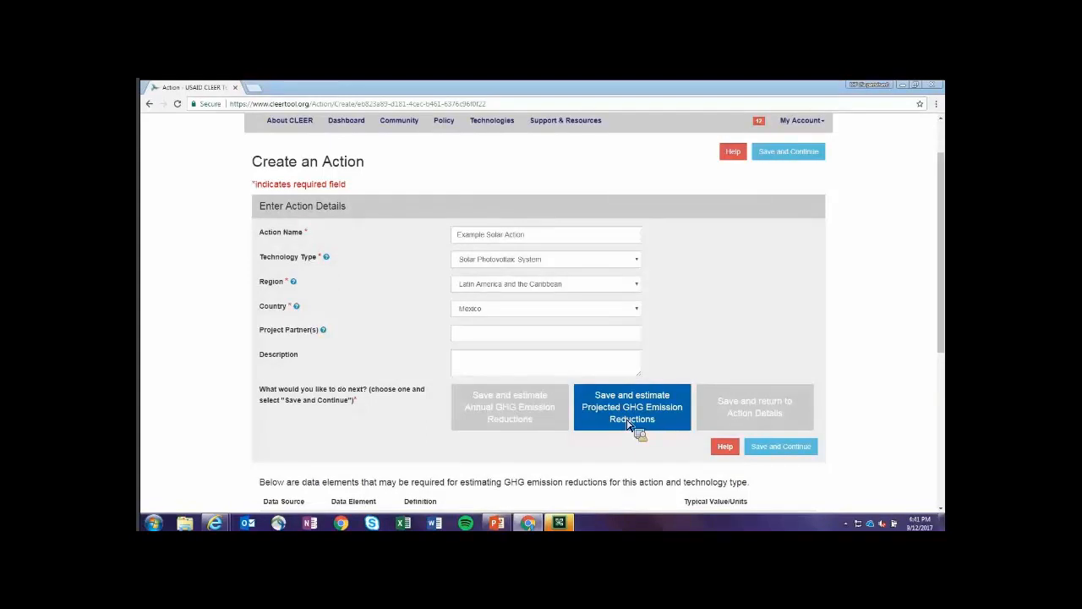
- Proceed to estimating Annual GHG Emission Reductions for the action and set the reporting year to 2016
click(522, 424)
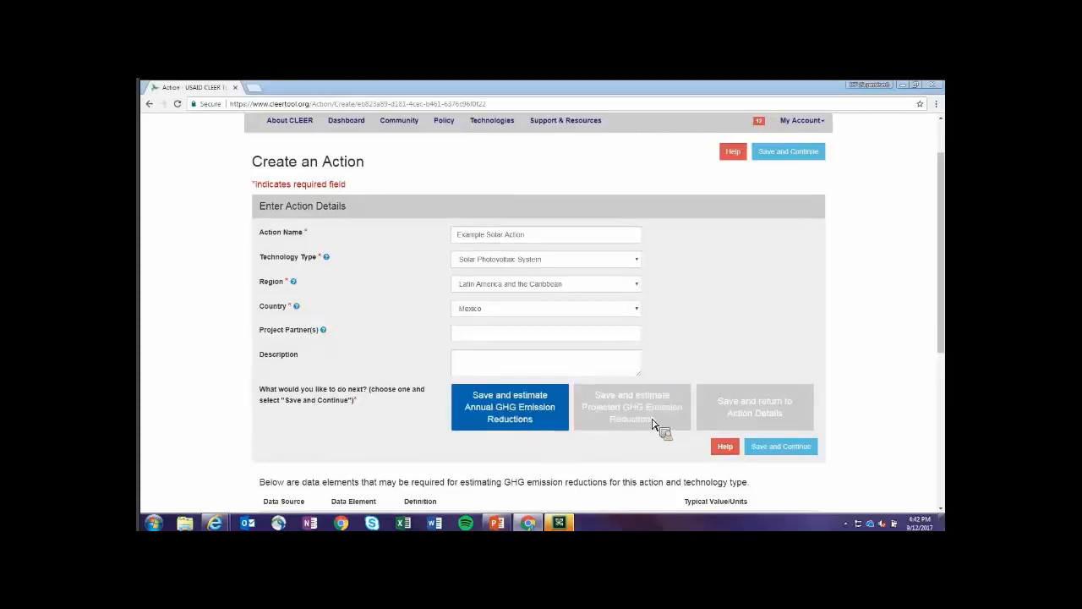
click(775, 447)
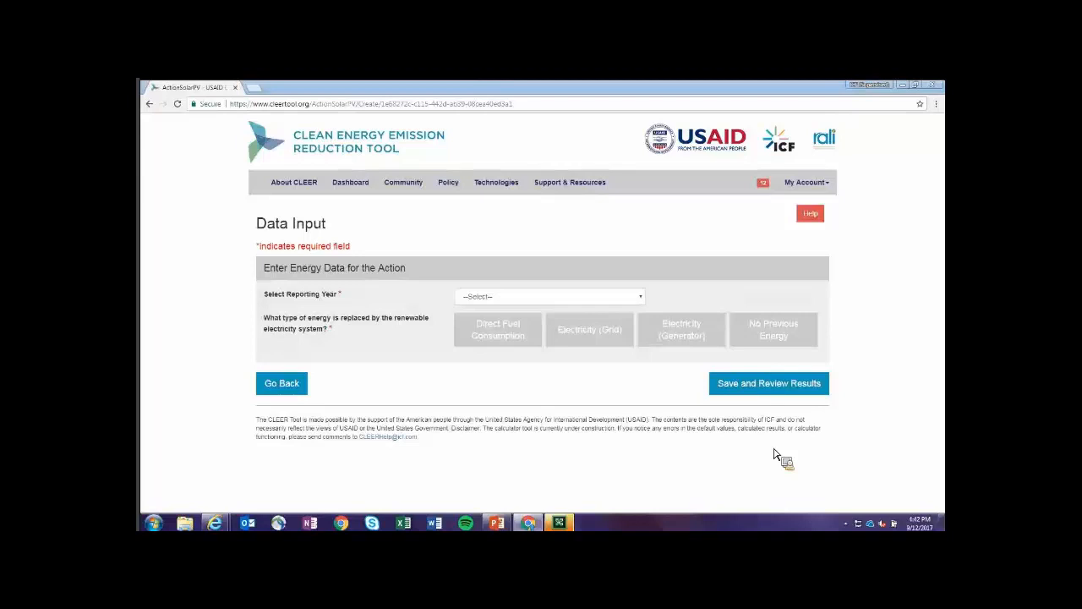
click(579, 299)
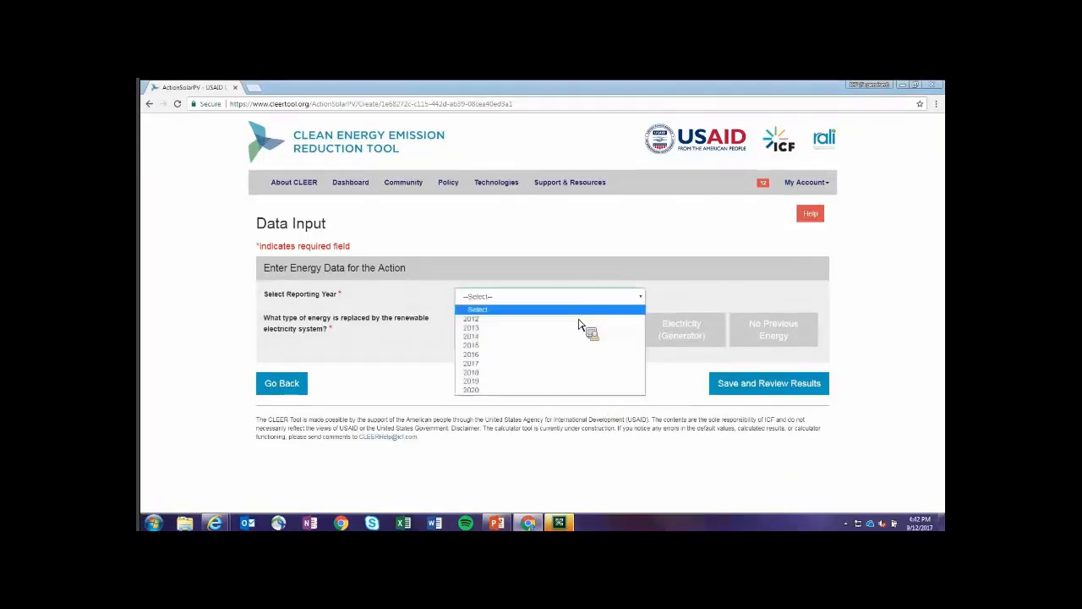
click(541, 354)
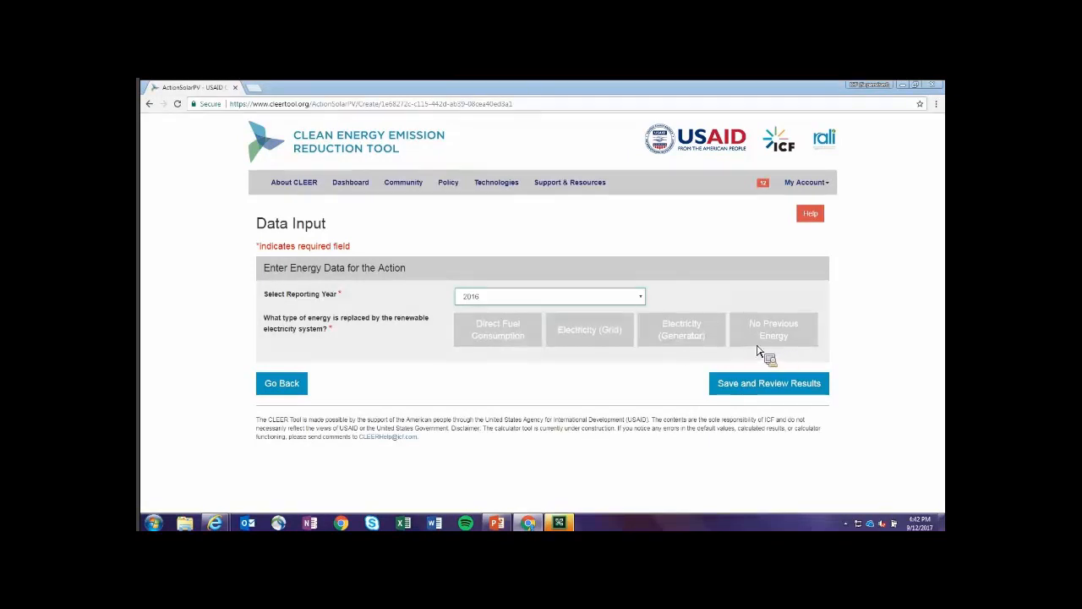
- Try Direct Fuel Consumption and Electricity (Generator) as the replaced energy type, and settle on Electricity (Grid)
click(609, 341)
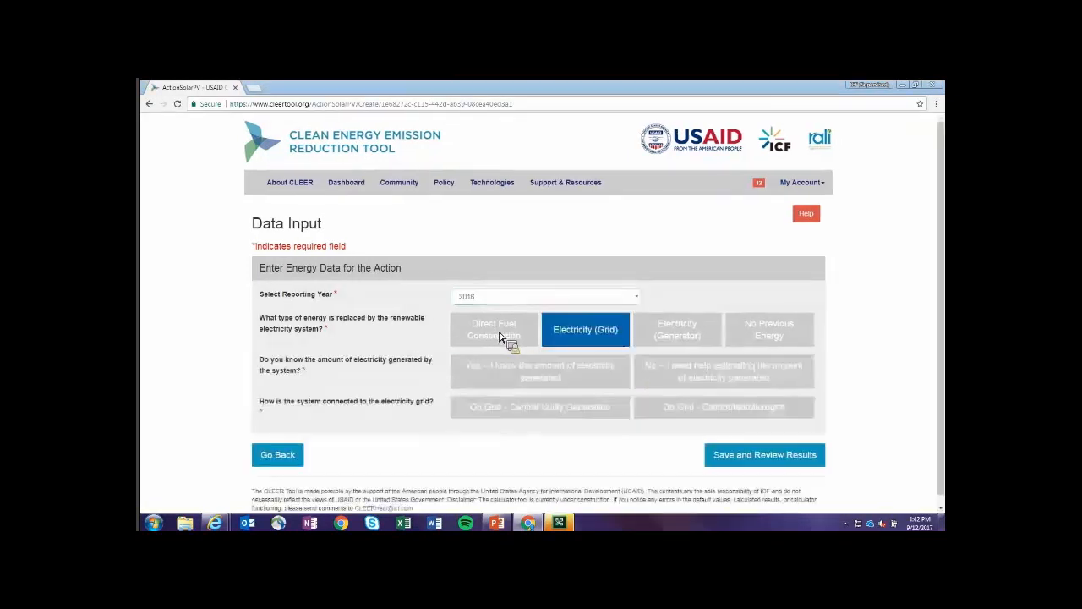
click(526, 332)
click(686, 339)
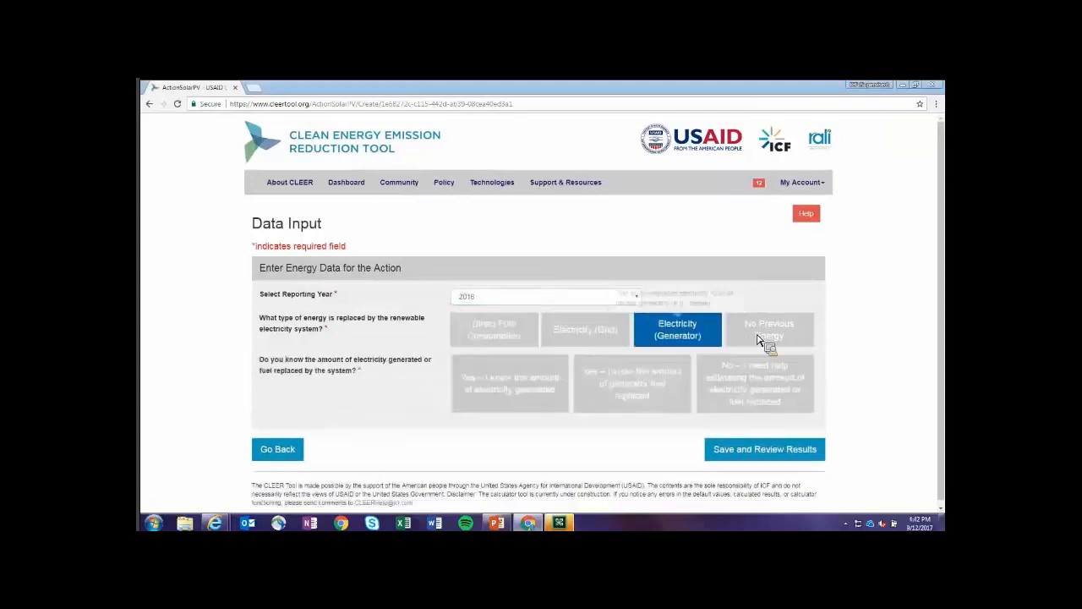
click(602, 340)
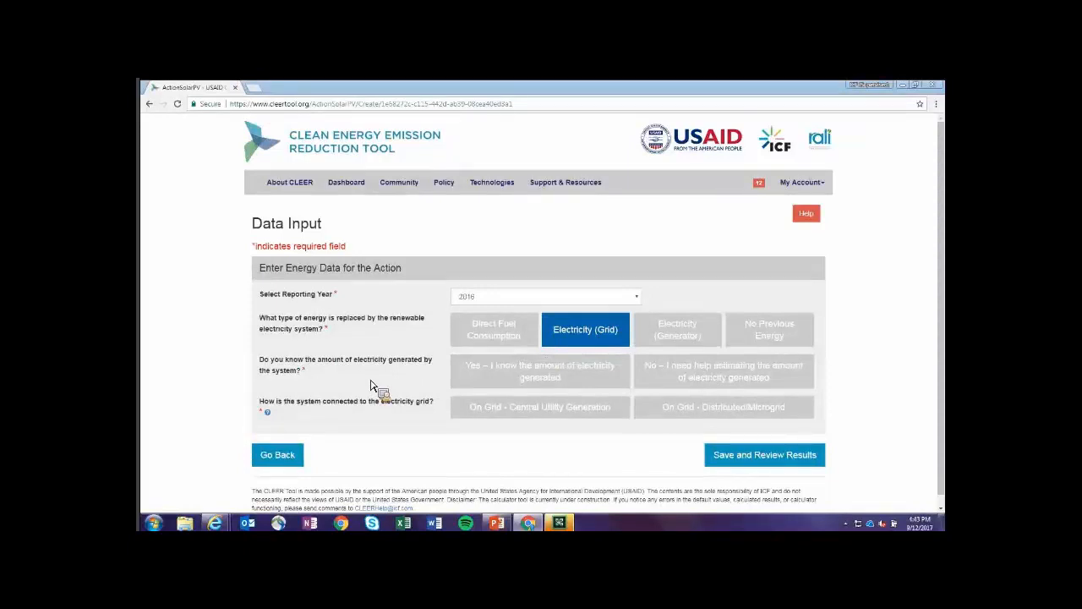
- Request help estimating the amount of electricity generated and enter an installed generation capacity of 100 kW
click(580, 387)
click(698, 386)
scroll(694, 387, down, 1)
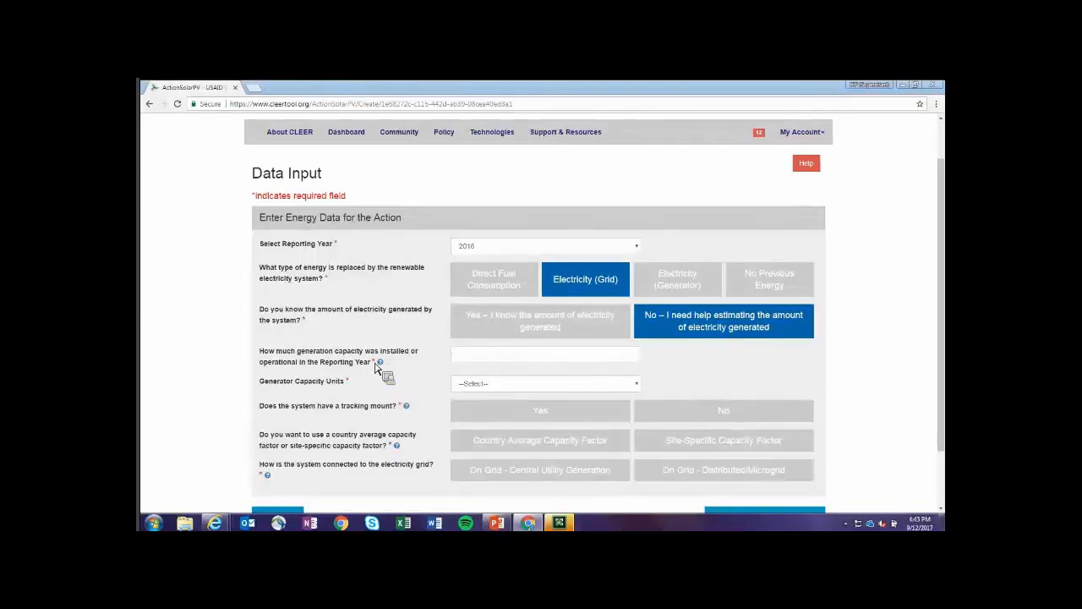
click(504, 362)
text(100)
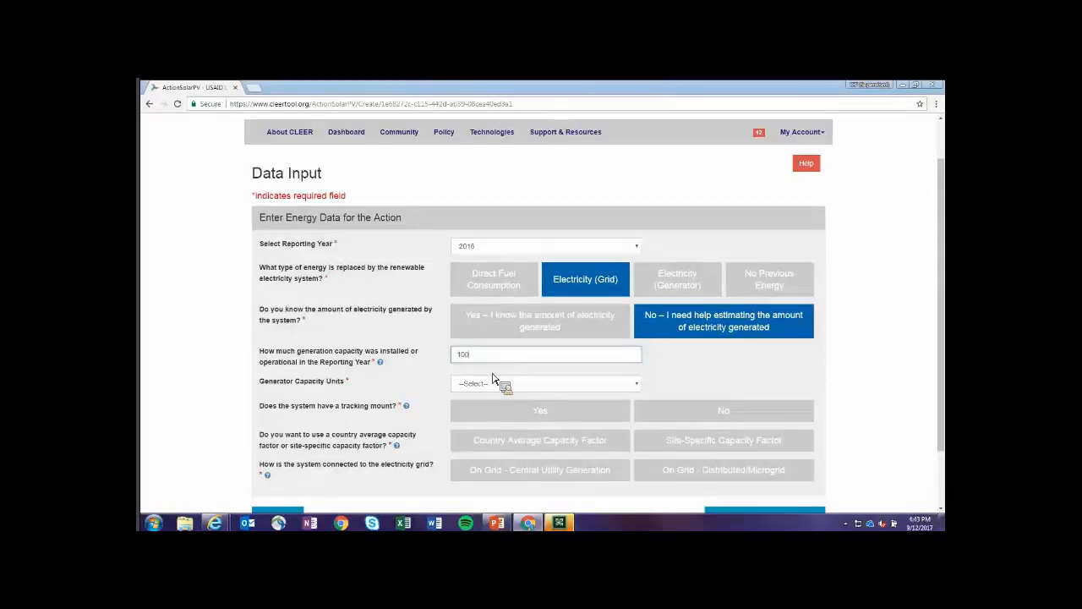
click(498, 384)
click(489, 399)
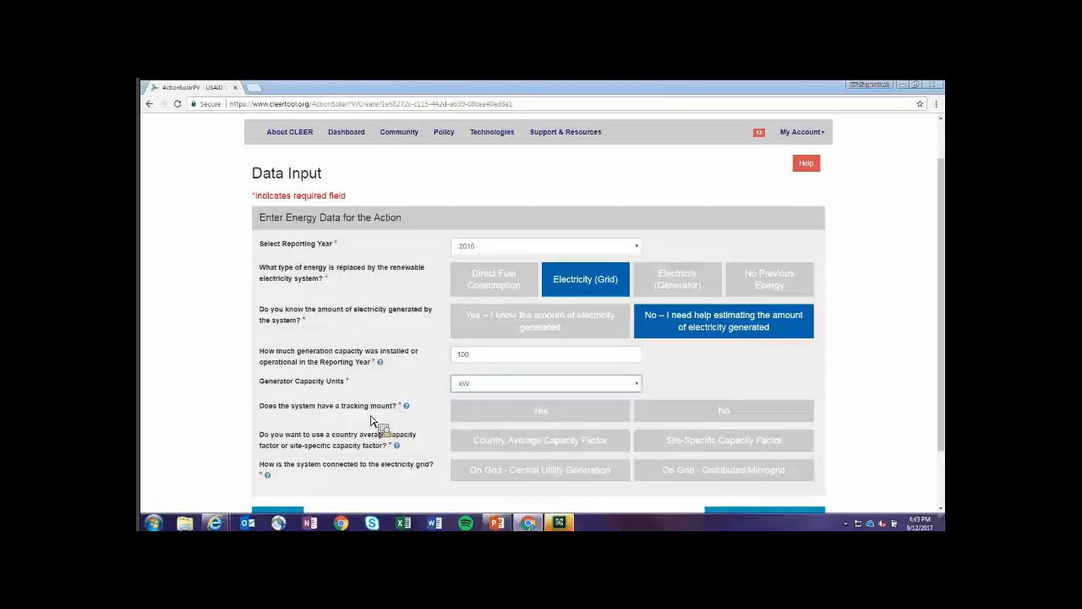
- Specify that the system has no tracking mount and use the Country Average Capacity Factor
click(699, 420)
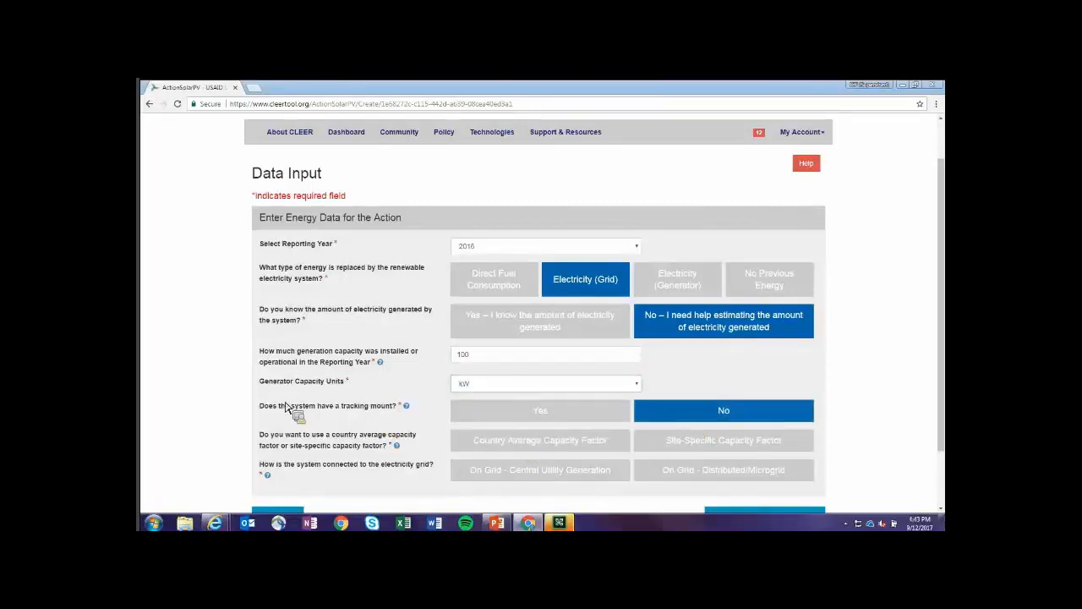
scroll(285, 407, down, 1)
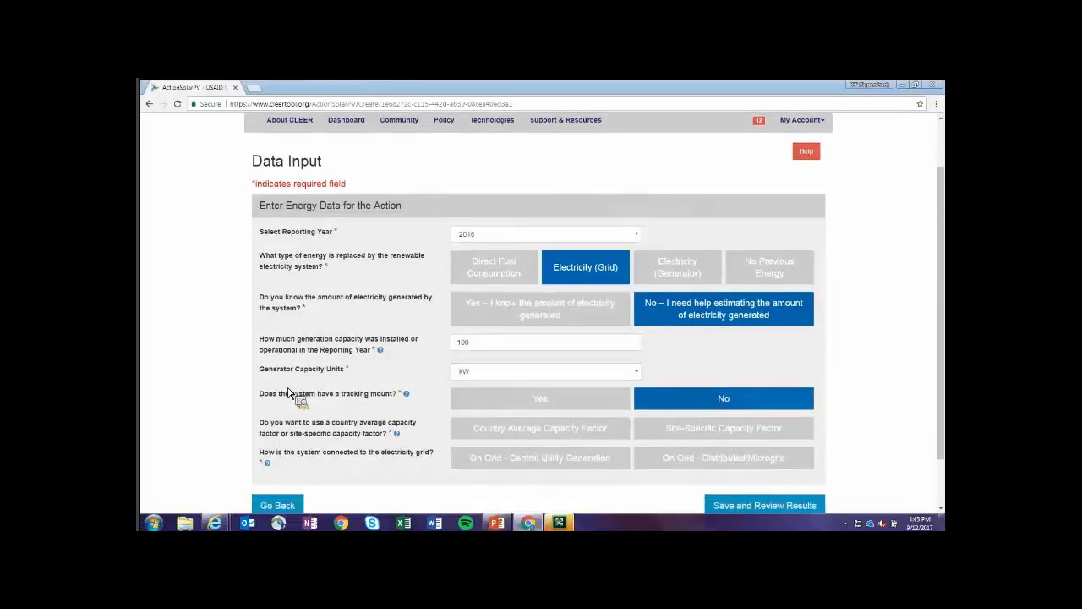
scroll(288, 393, down, 1)
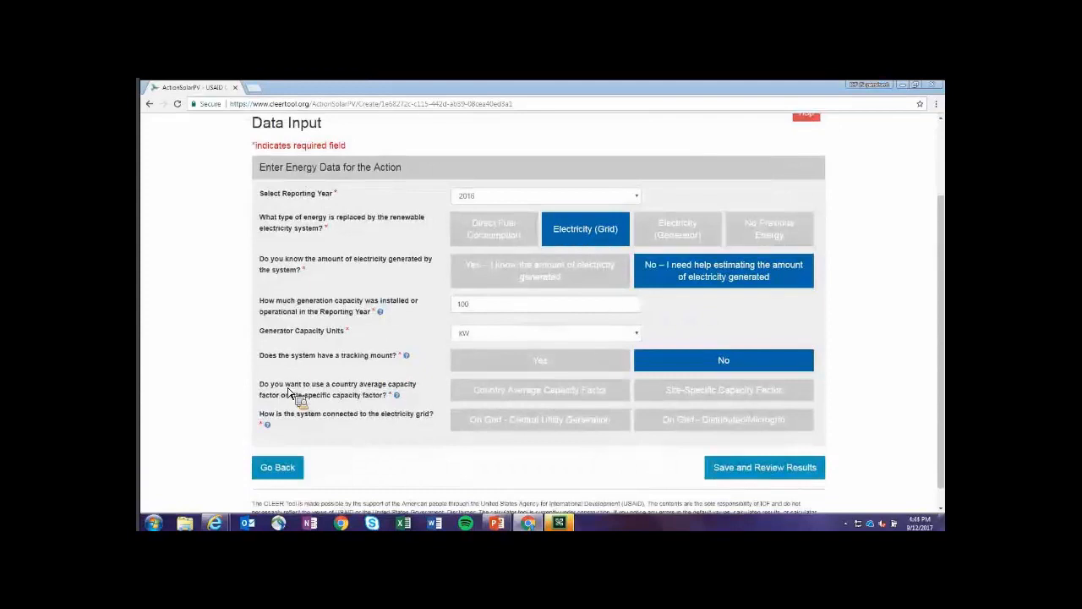
click(518, 395)
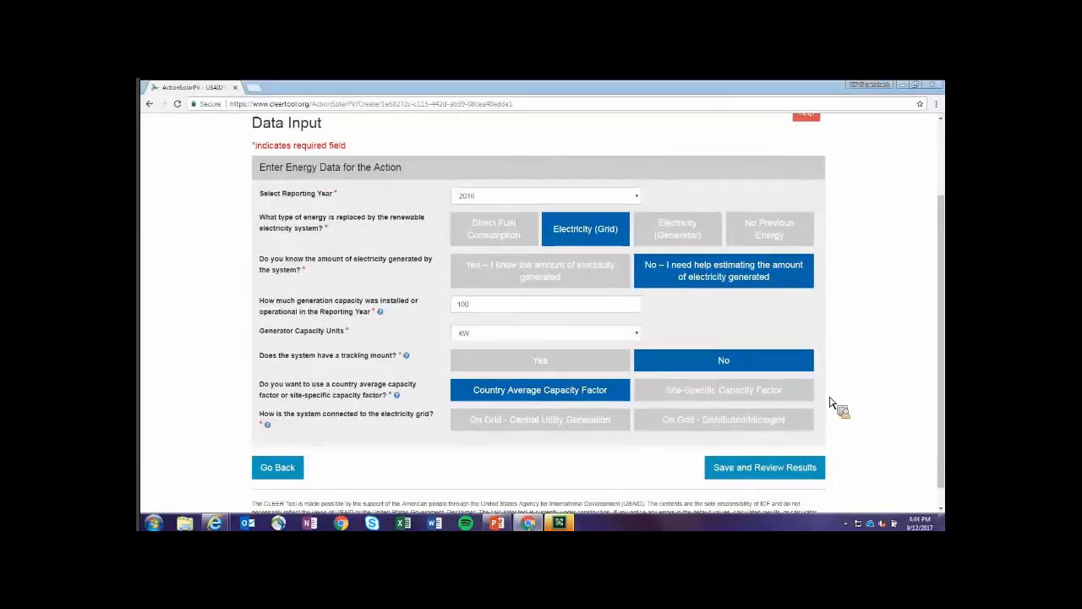
- Switch to the Site-Specific Capacity Factor and set the latitude direction to North and the longitude direction to East
click(729, 391)
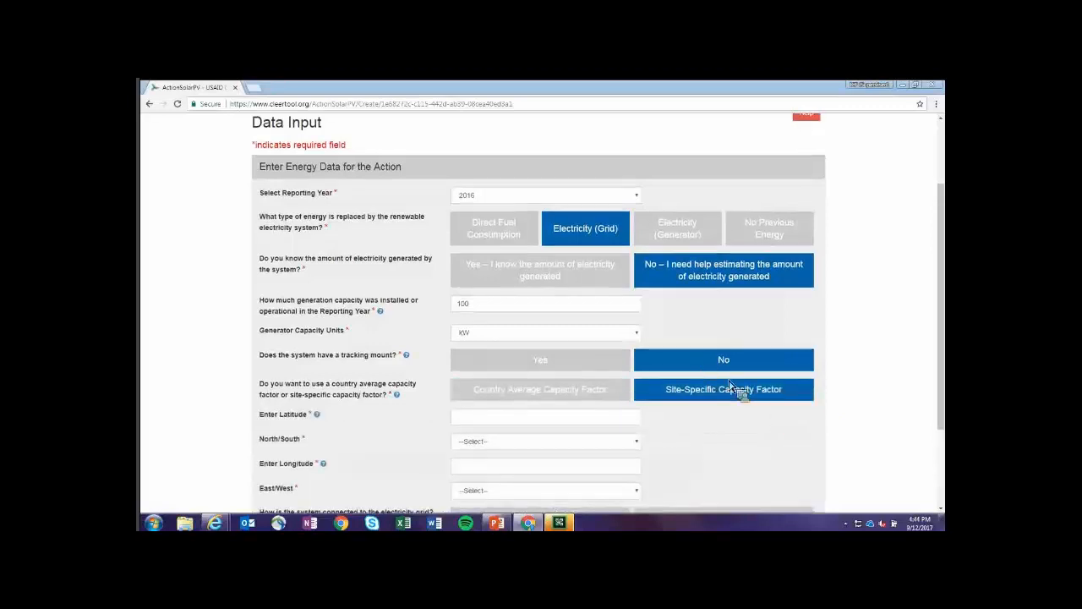
scroll(561, 327, down, 1)
click(560, 325)
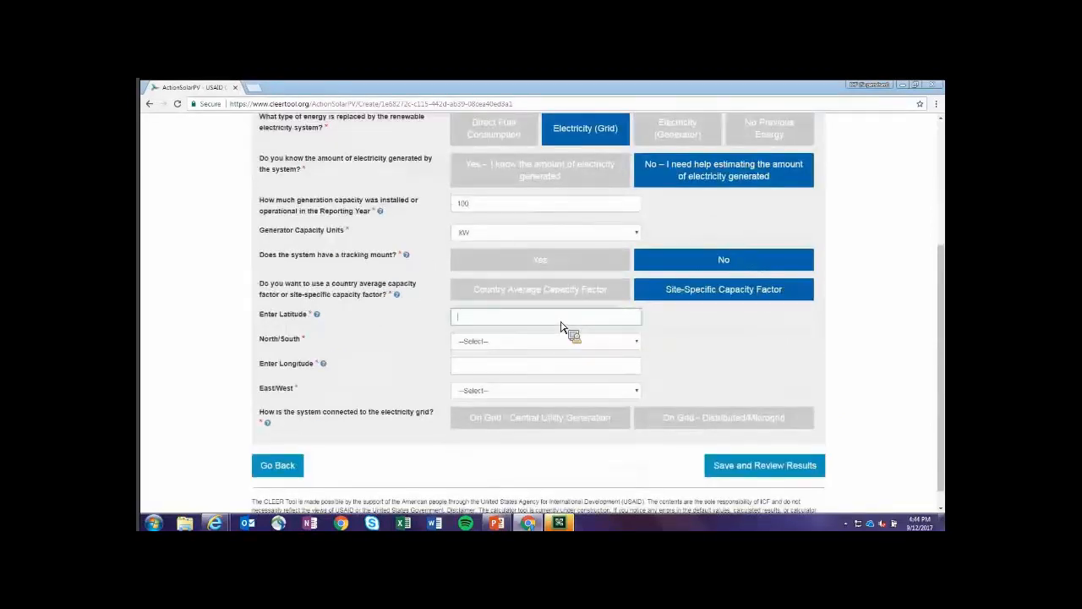
click(494, 344)
click(488, 364)
click(490, 391)
click(573, 412)
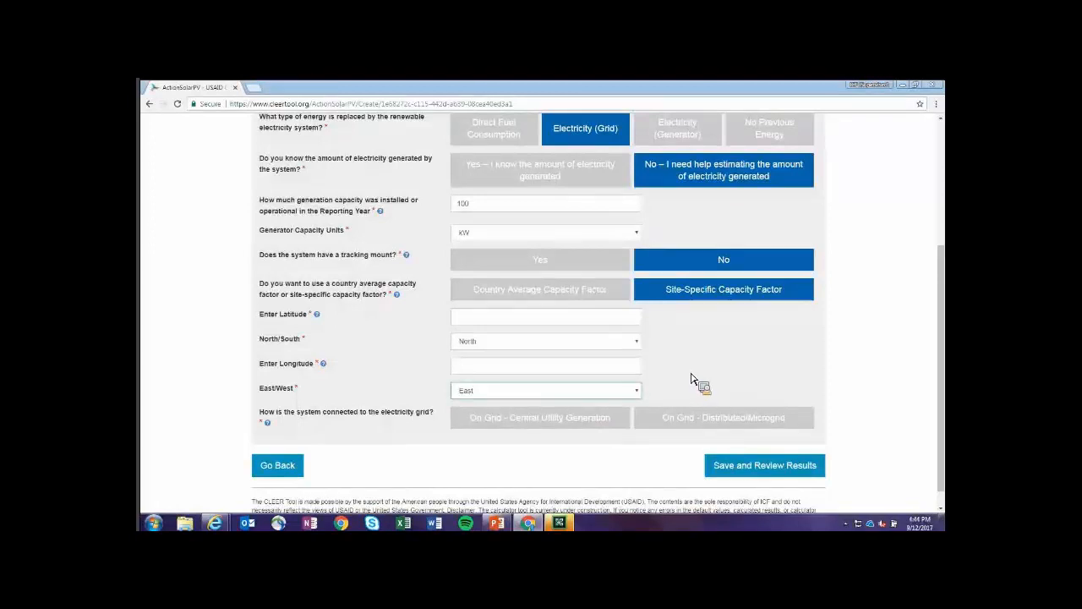
- Try the Electricity (Generator) and No Previous Energy options for the replaced energy type
scroll(667, 200, up, 1)
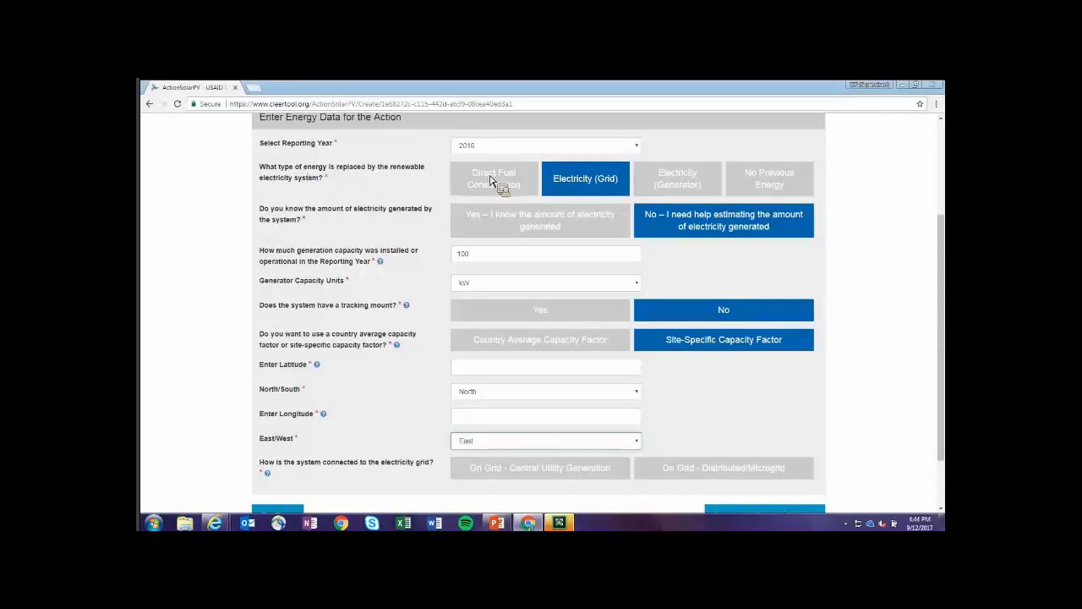
click(679, 190)
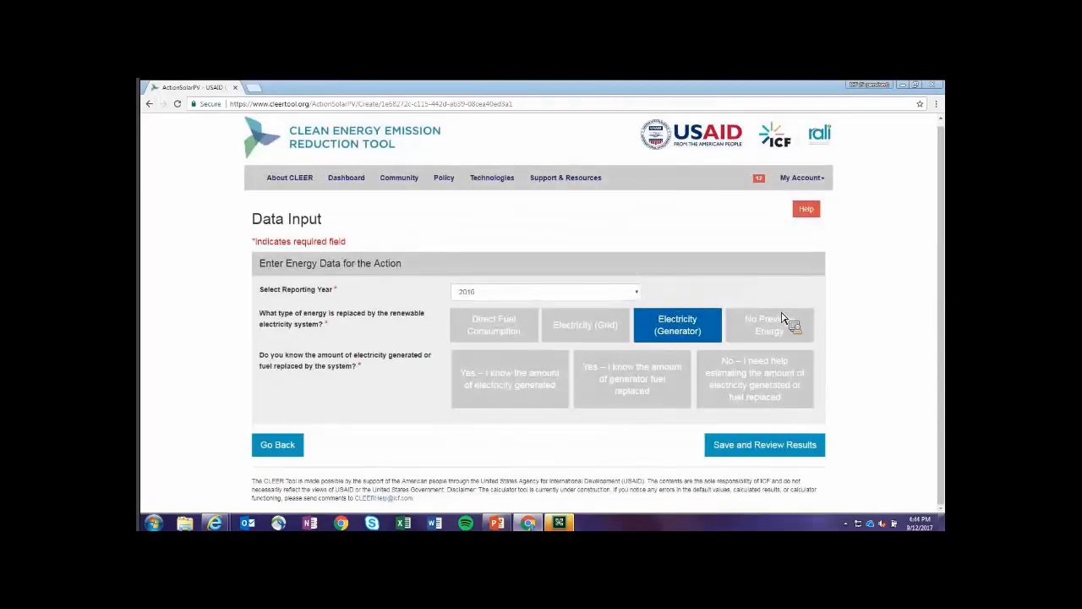
click(741, 333)
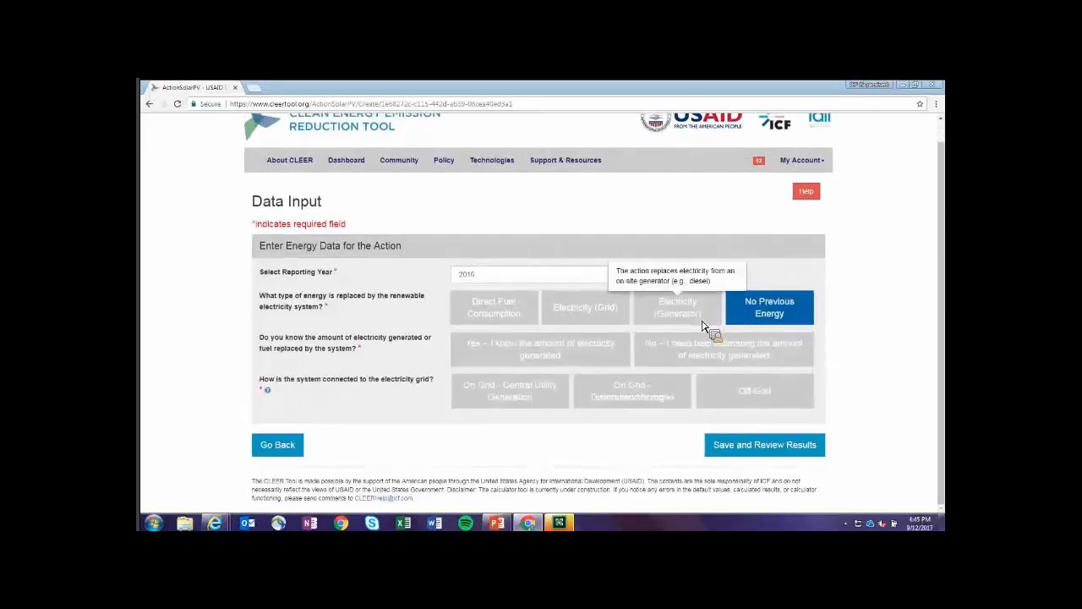
- Choose Electricity (Grid) as the replaced energy, with a known amount of electricity generated of 1,000 MWh
click(577, 316)
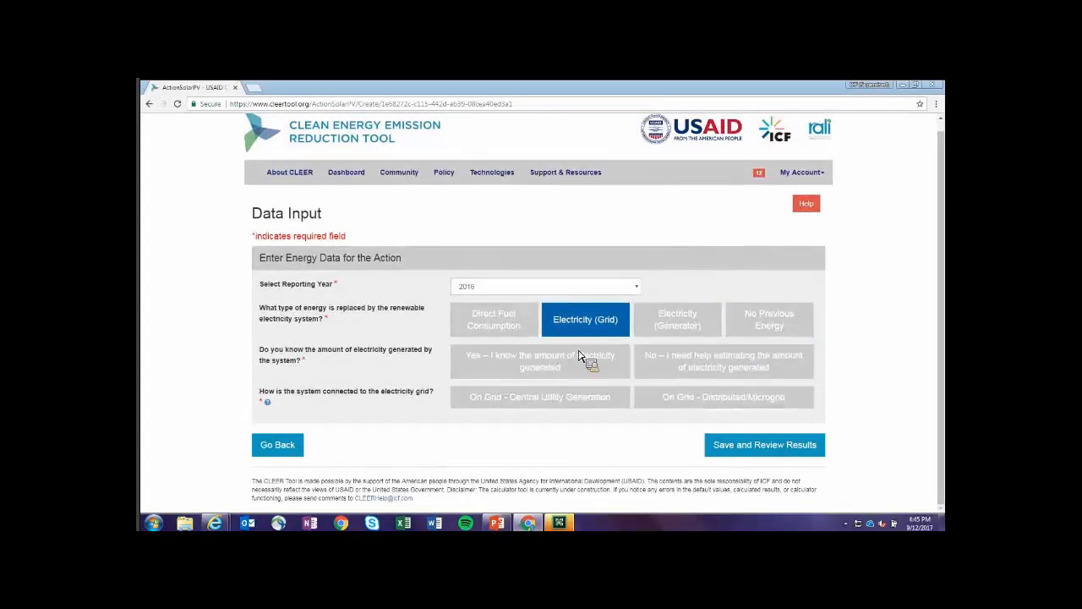
click(580, 358)
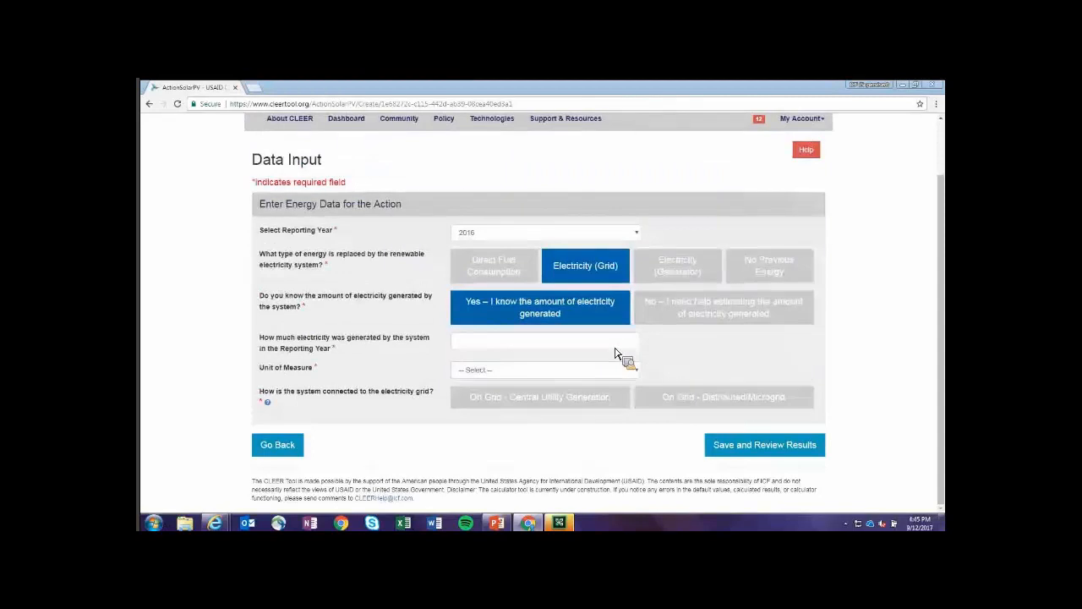
click(579, 350)
text(1,000)
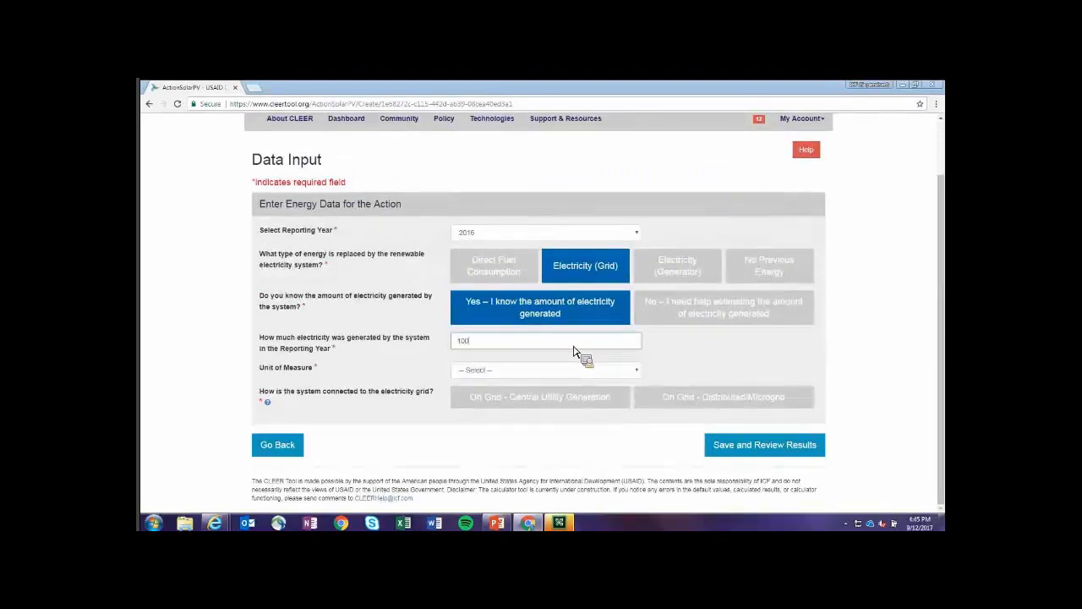
click(526, 373)
click(510, 401)
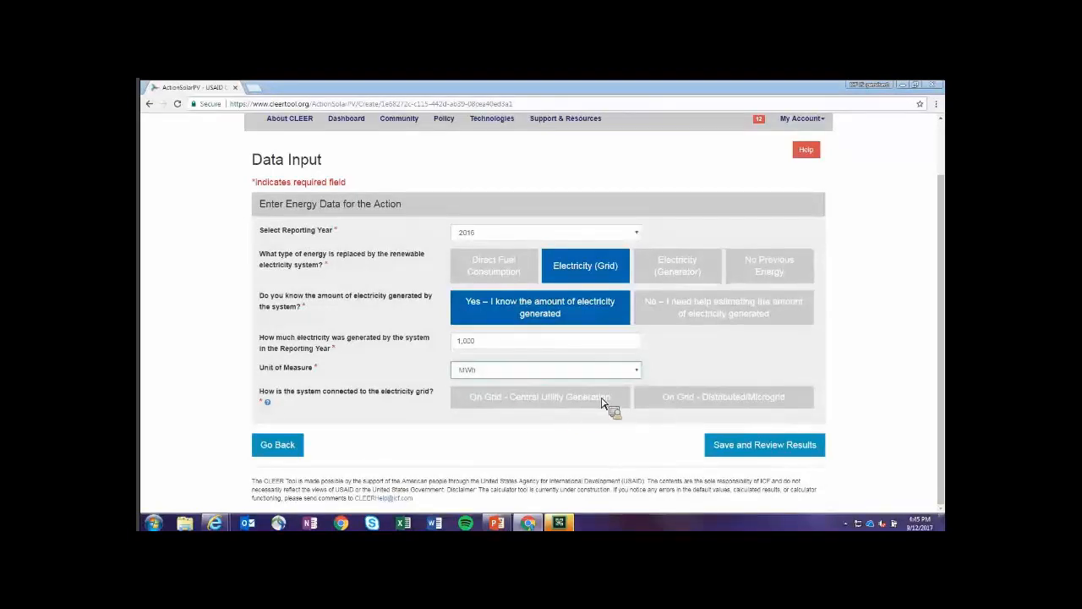
- Set the system's grid connection to On Grid - Distributed/Microgrid, and save the inputs to review the results
mouse_move(736, 406)
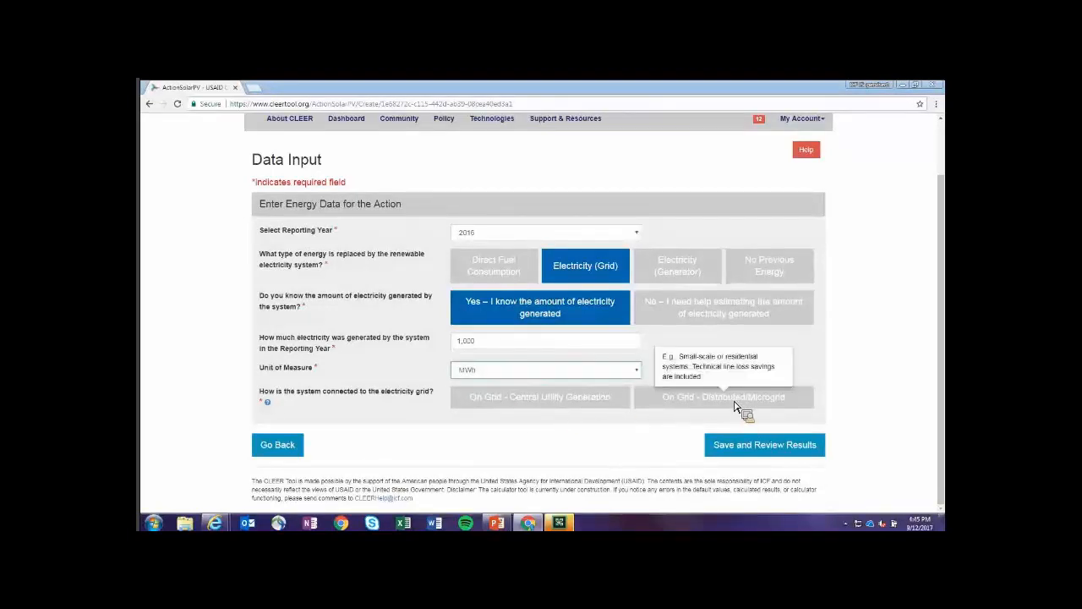
click(736, 406)
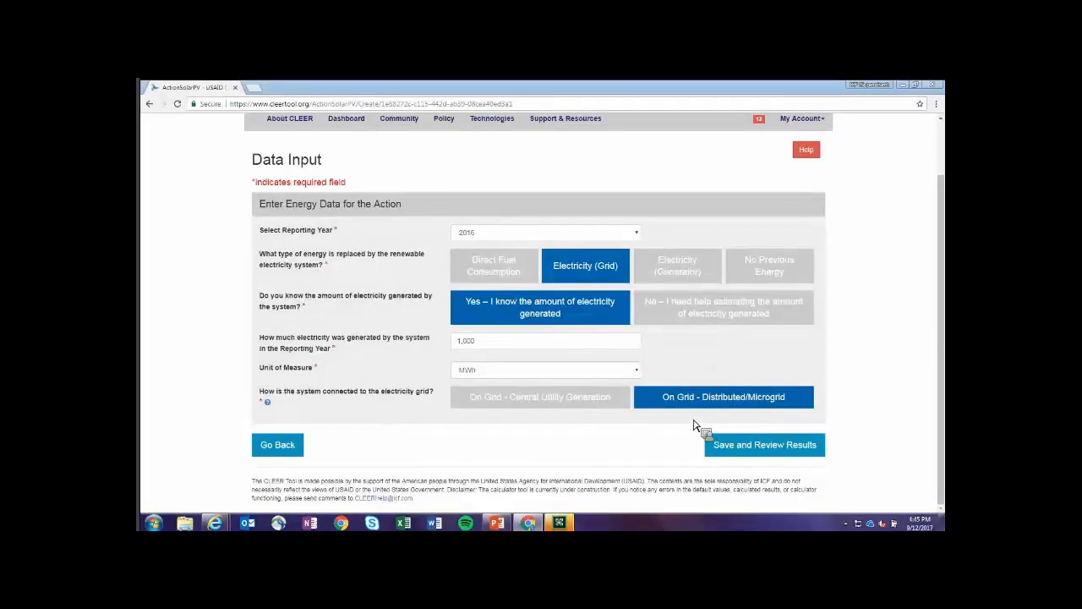
click(759, 451)
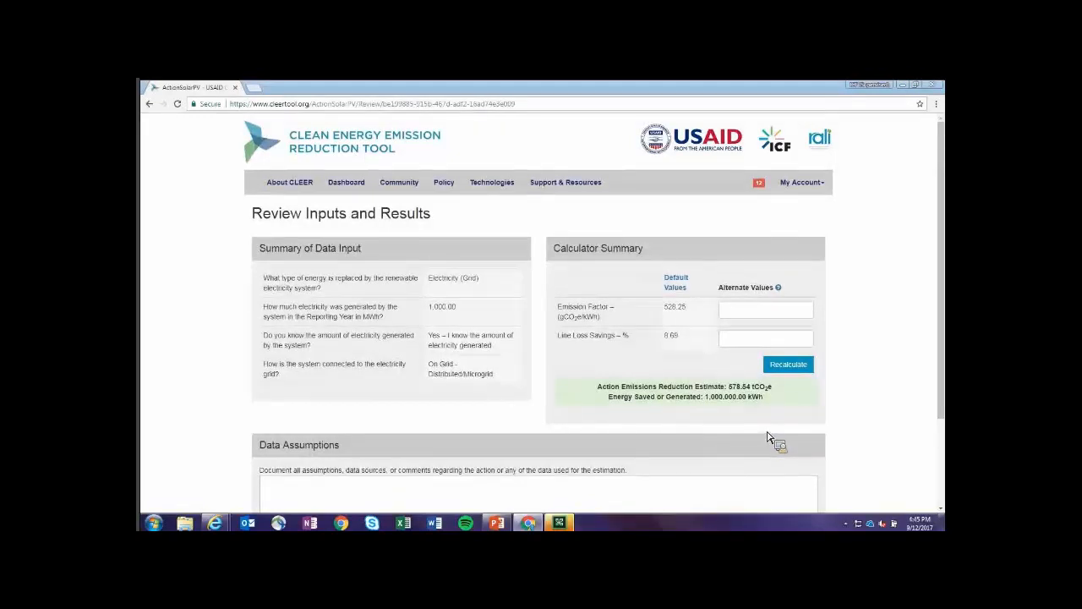
- Examine the data sources behind the calculator's default values on the Default Data Reference page and return to the results
scroll(416, 313, down, 1)
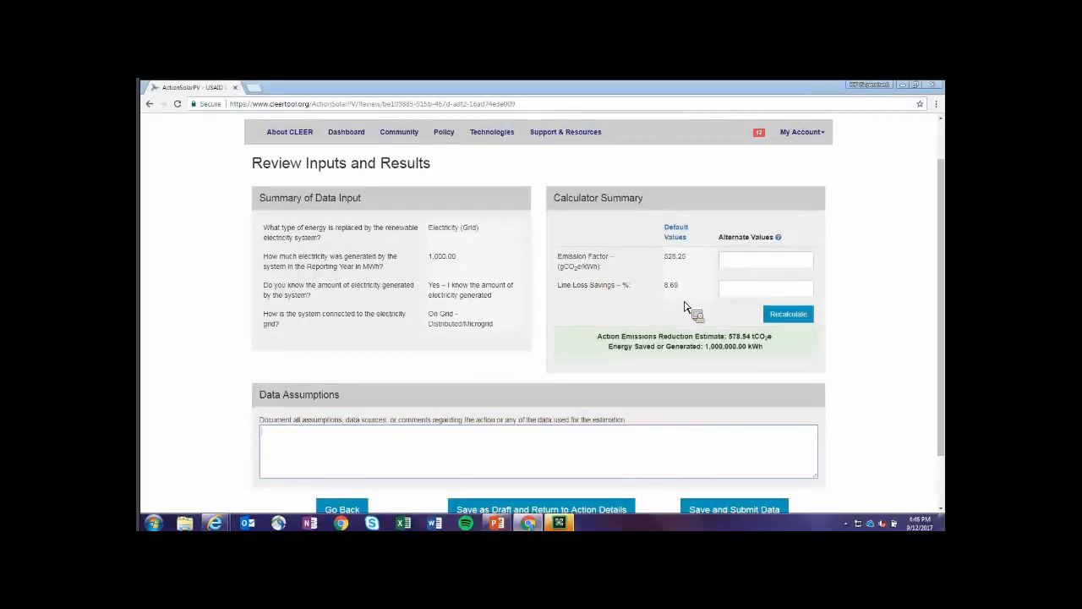
click(678, 241)
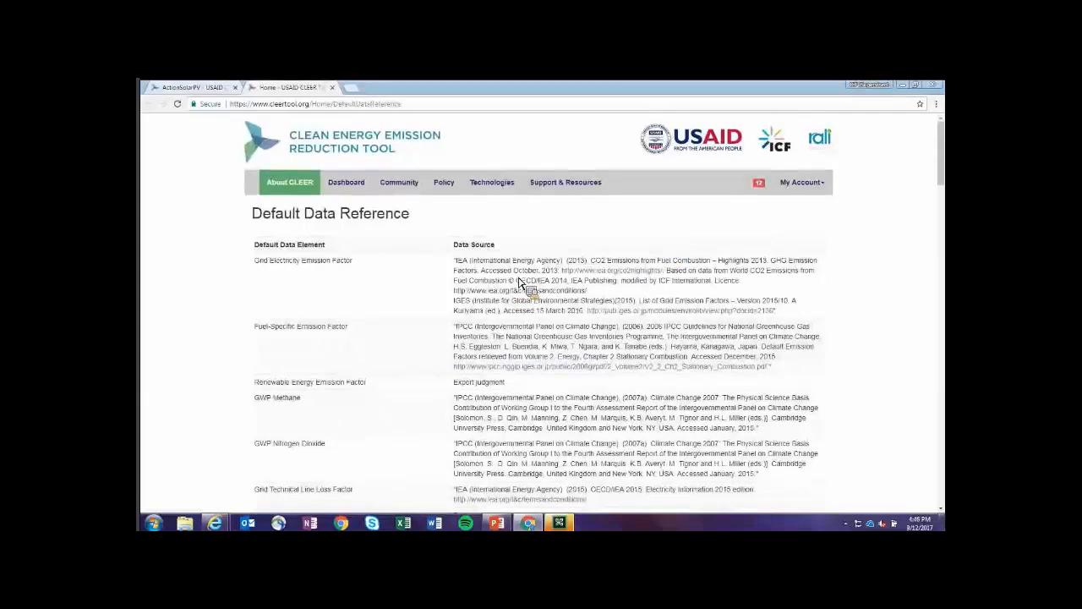
scroll(519, 282, down, 2)
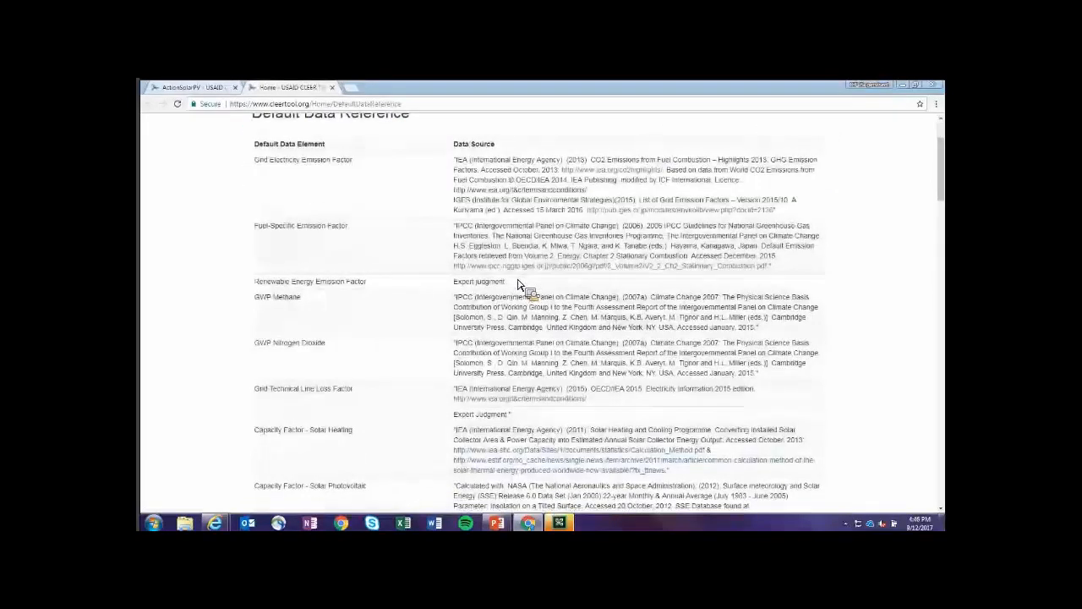
scroll(518, 282, down, 3)
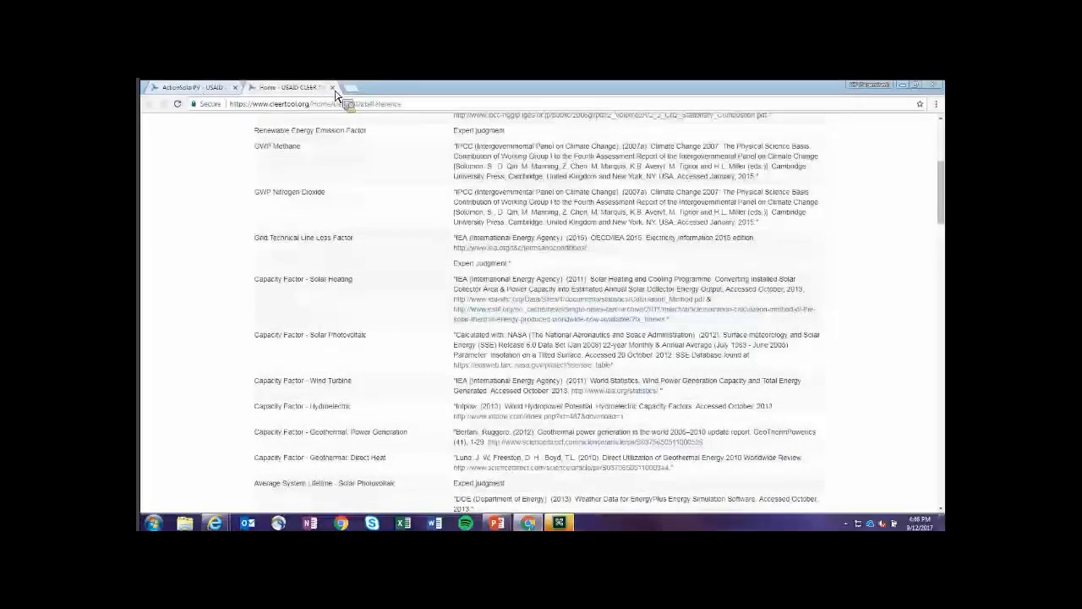
key(ctrl+w)
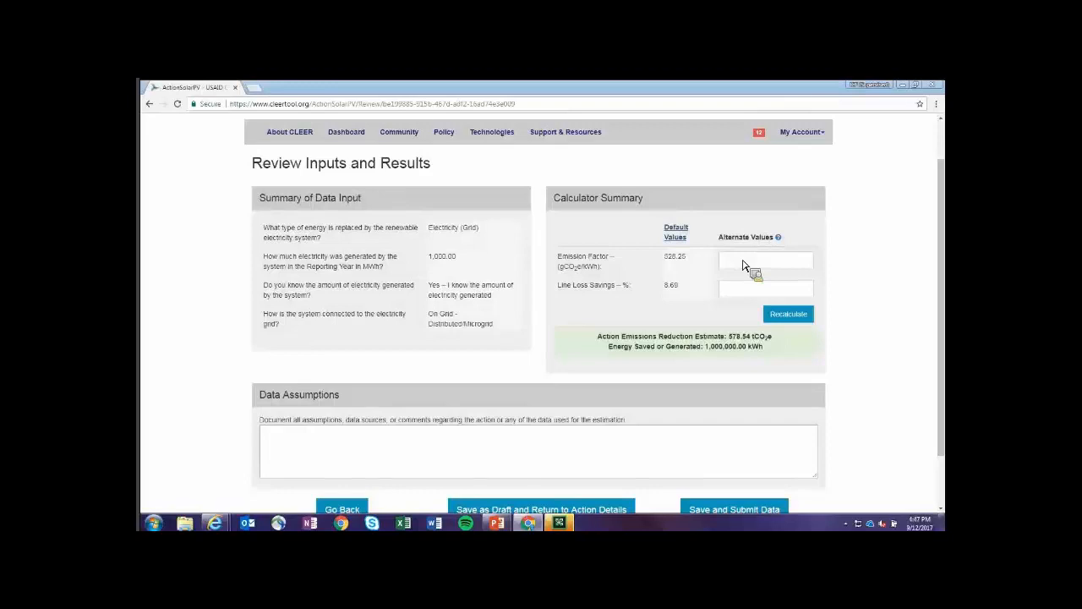
- Enter 500 as the alternate emission factor and recalculate the emissions reduction estimate
click(743, 266)
text(500)
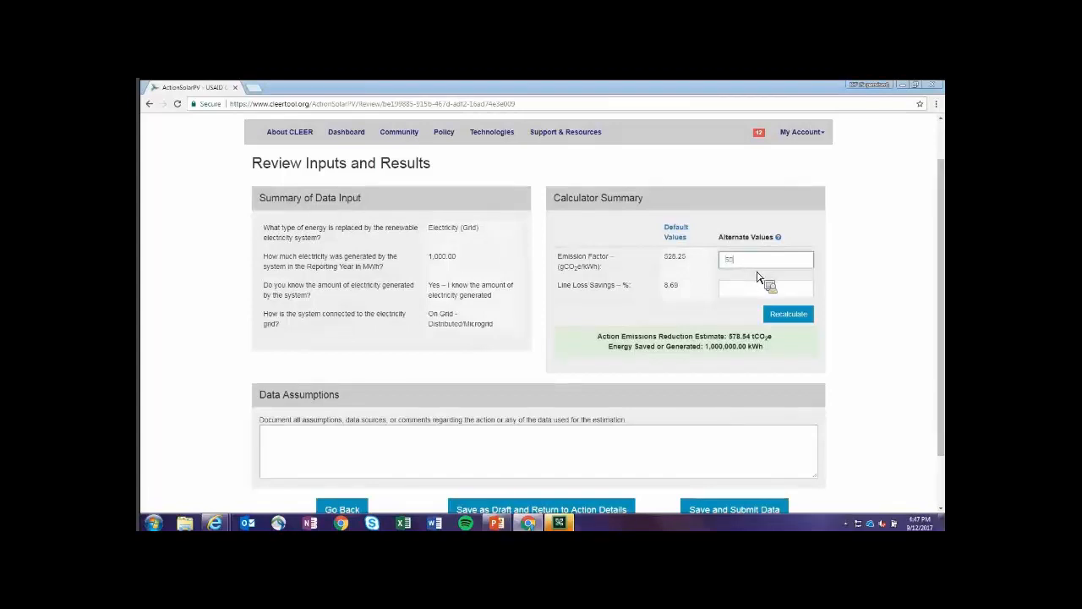
click(796, 318)
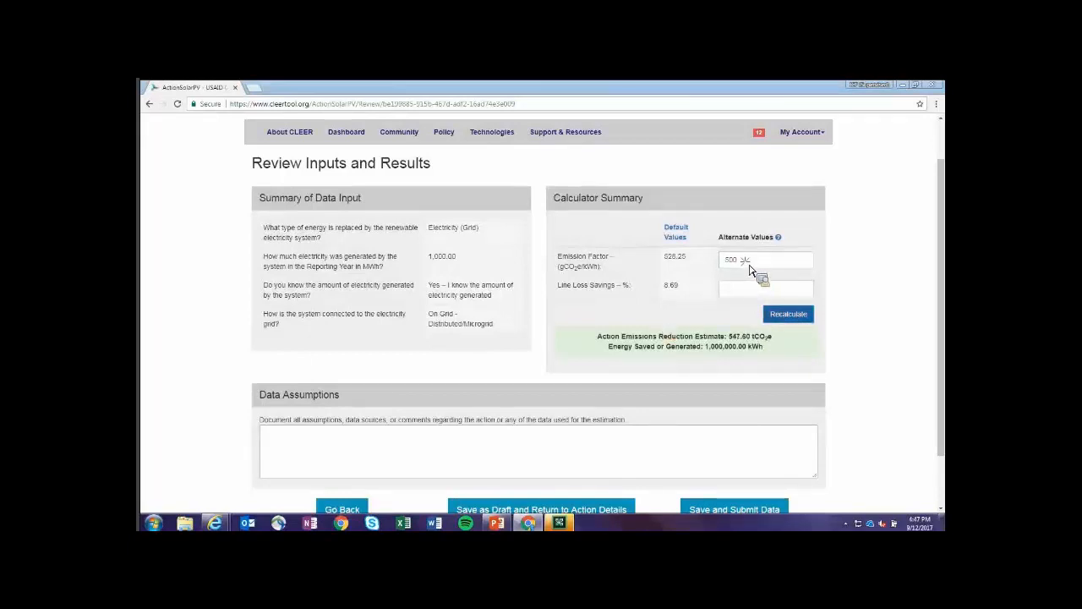
- Clear the alternate emission factor and recalculate the estimate with the default values
drag(741, 261, 706, 272)
key(BackSpace)
scroll(789, 385, down, 2)
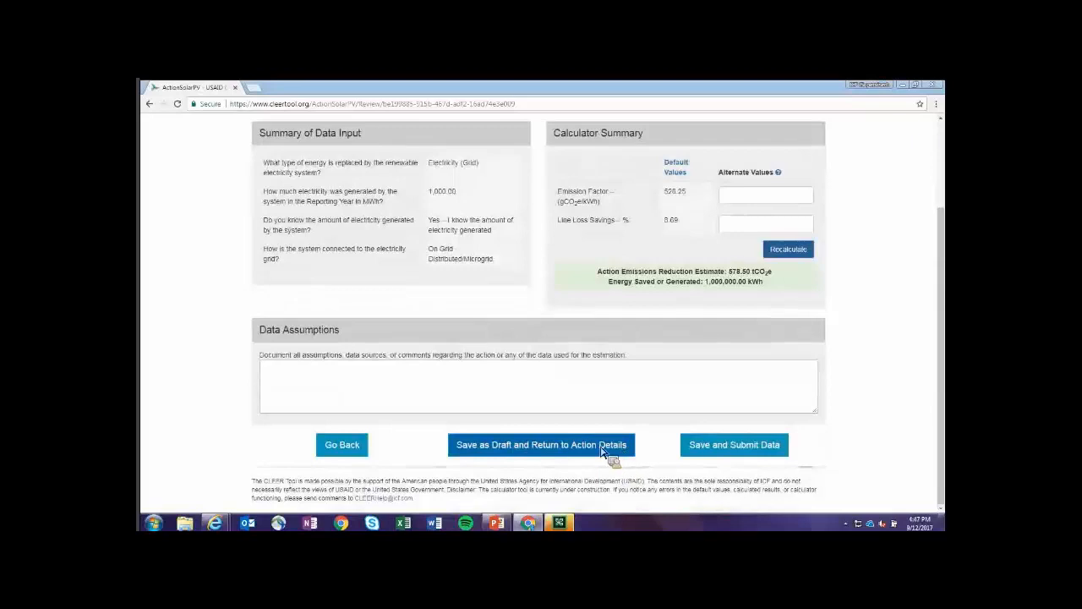
- Save and submit the solar action's 2016 data, and review the reported reductions on the action's details page
click(743, 454)
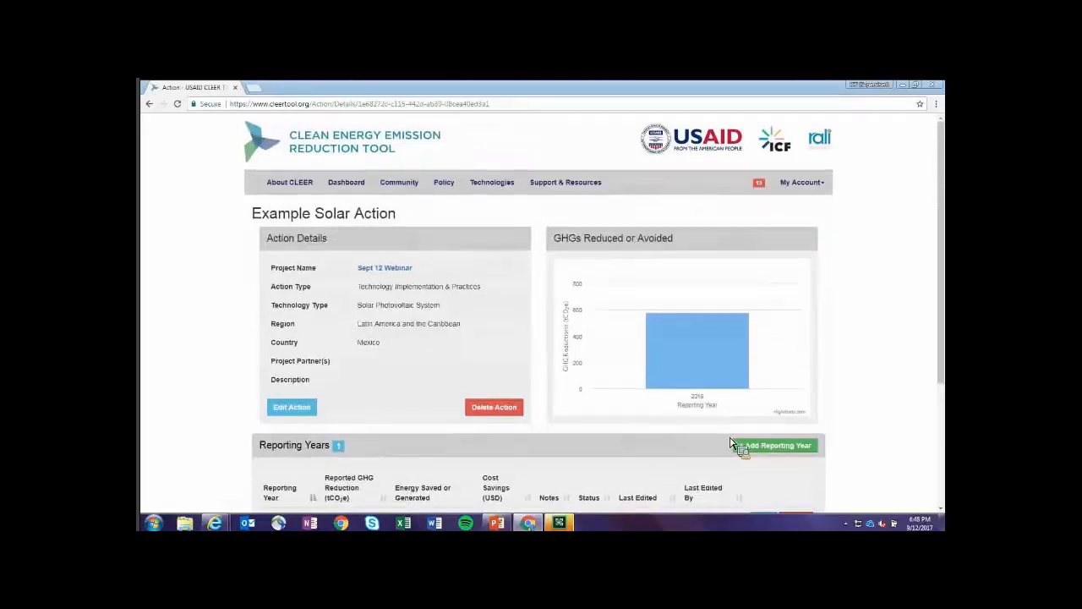
mouse_move(672, 390)
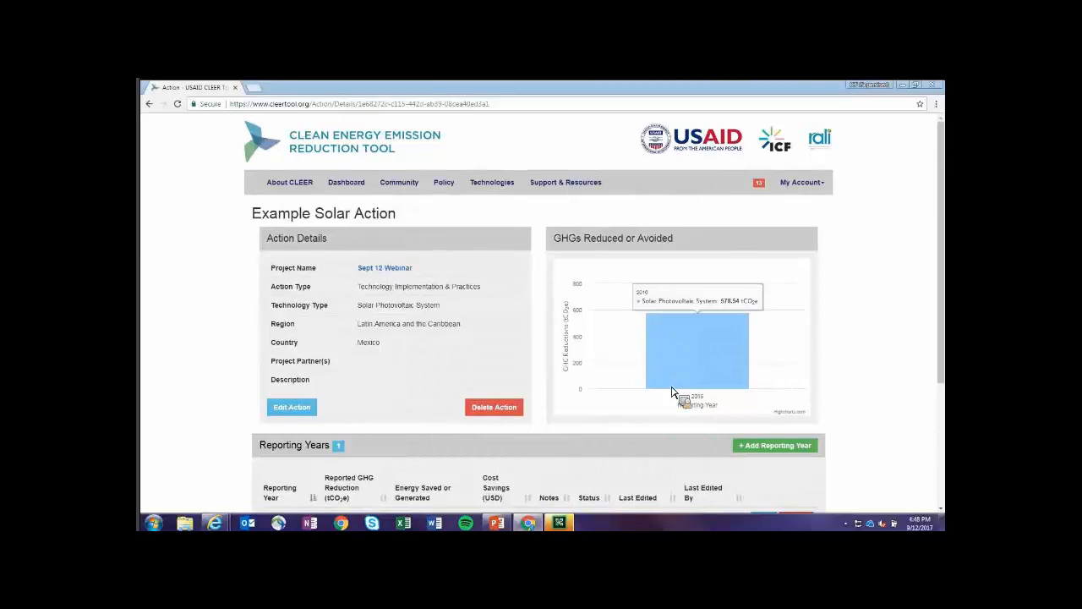
scroll(672, 408, down, 1)
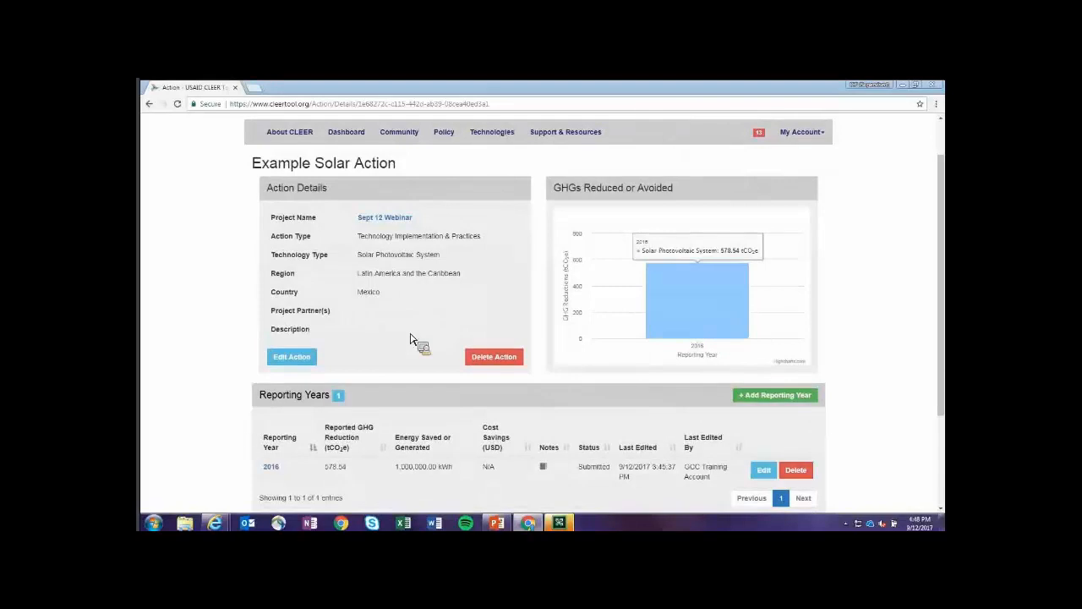
scroll(377, 338, down, 1)
scroll(595, 414, down, 1)
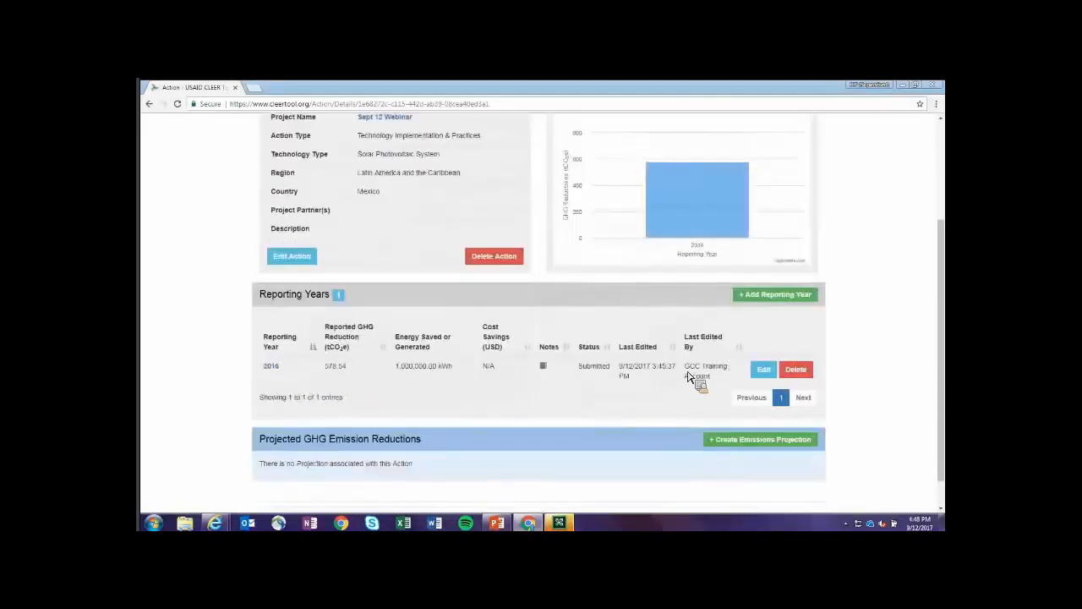
scroll(377, 186, up, 2)
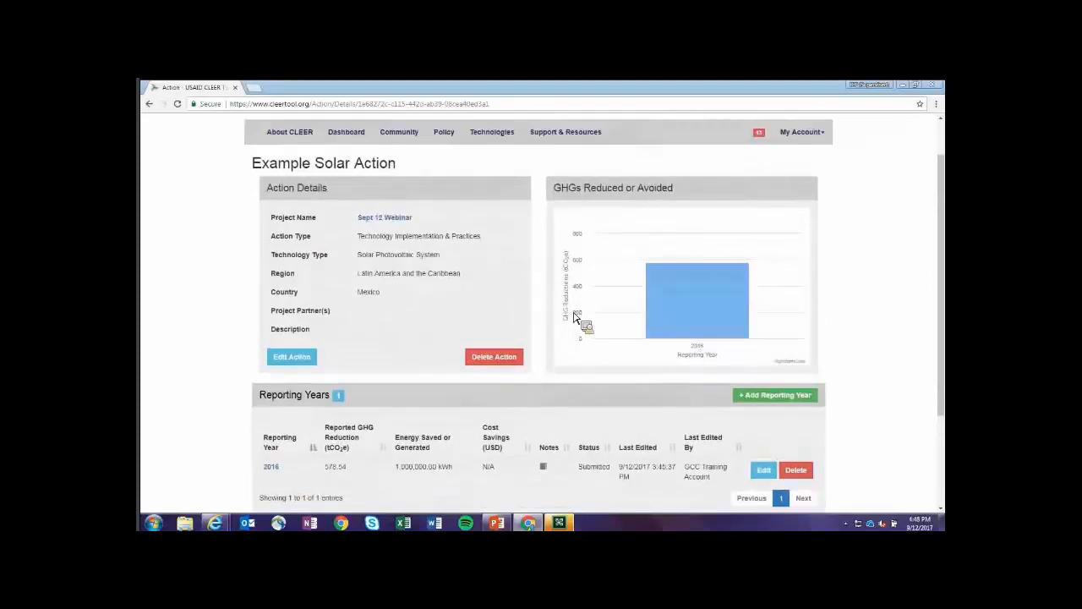
scroll(577, 381, down, 3)
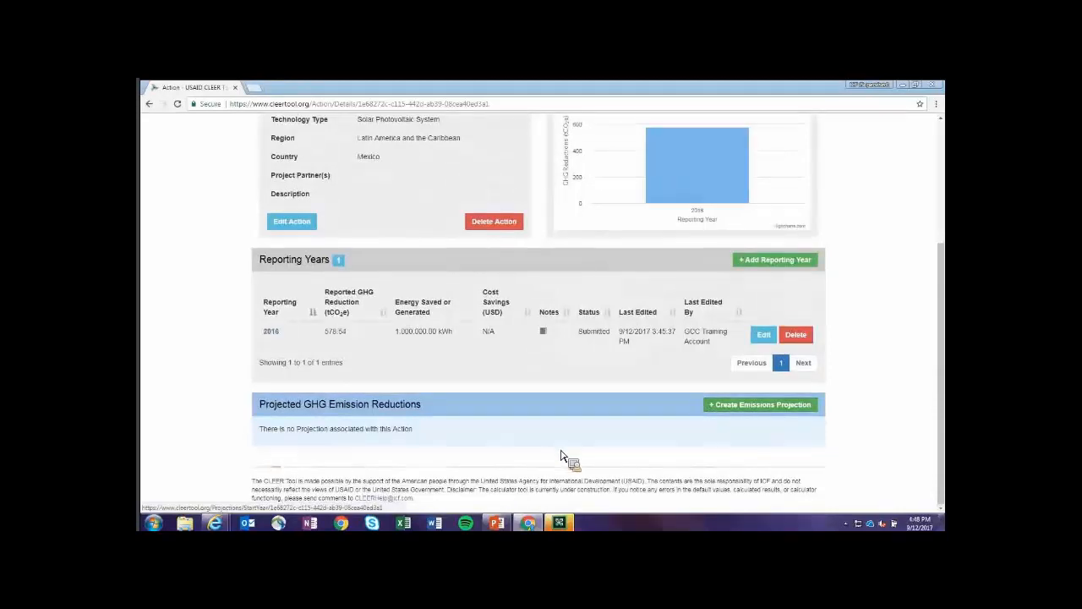
- Create an emissions projection for the solar action with 2016 as the start year, using the Custom Projection option
click(731, 413)
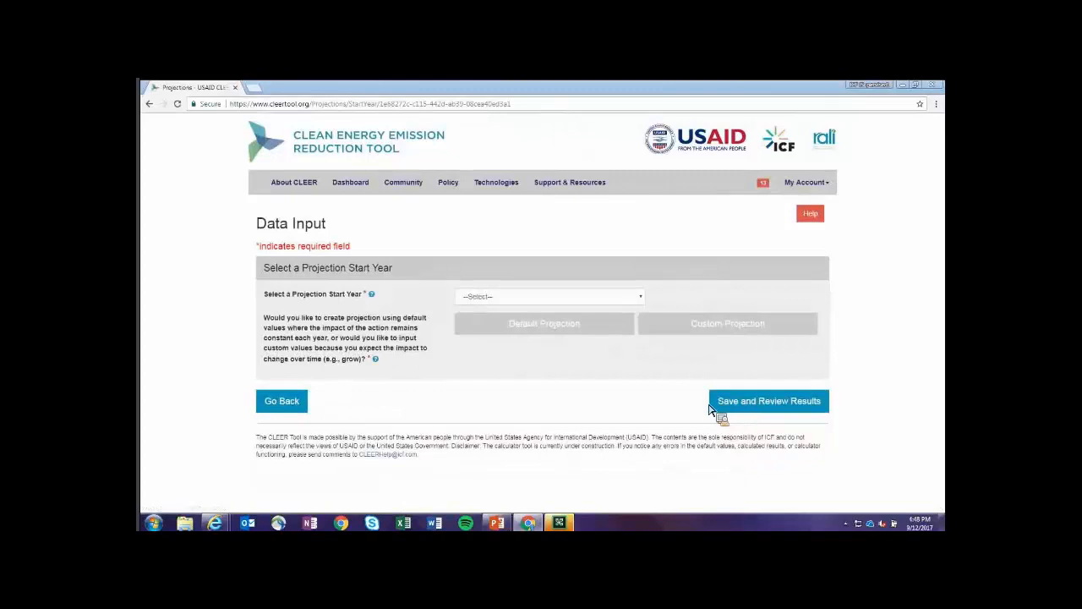
click(511, 298)
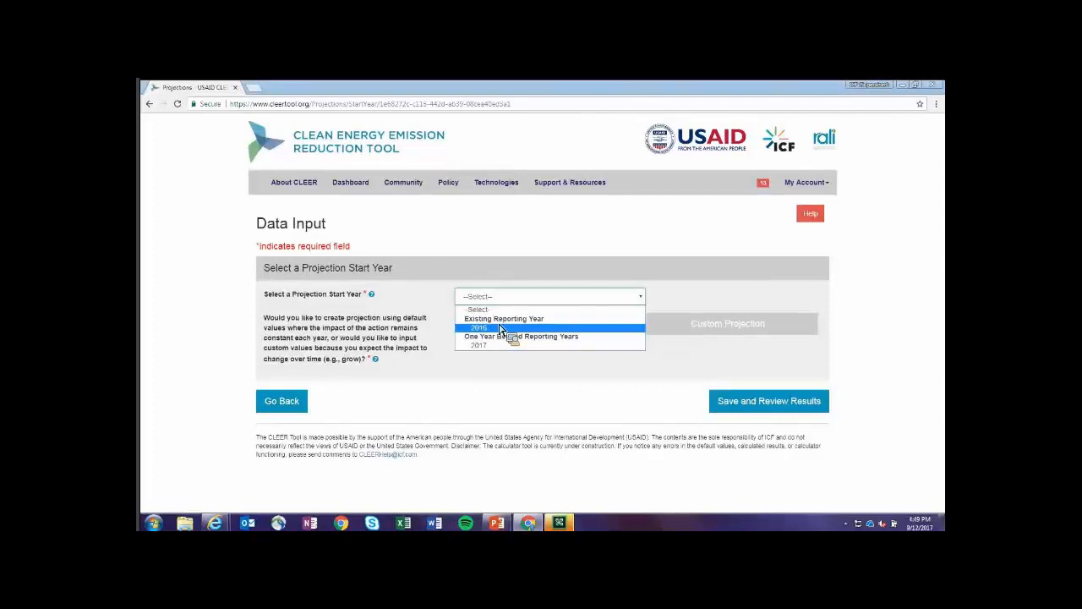
click(499, 328)
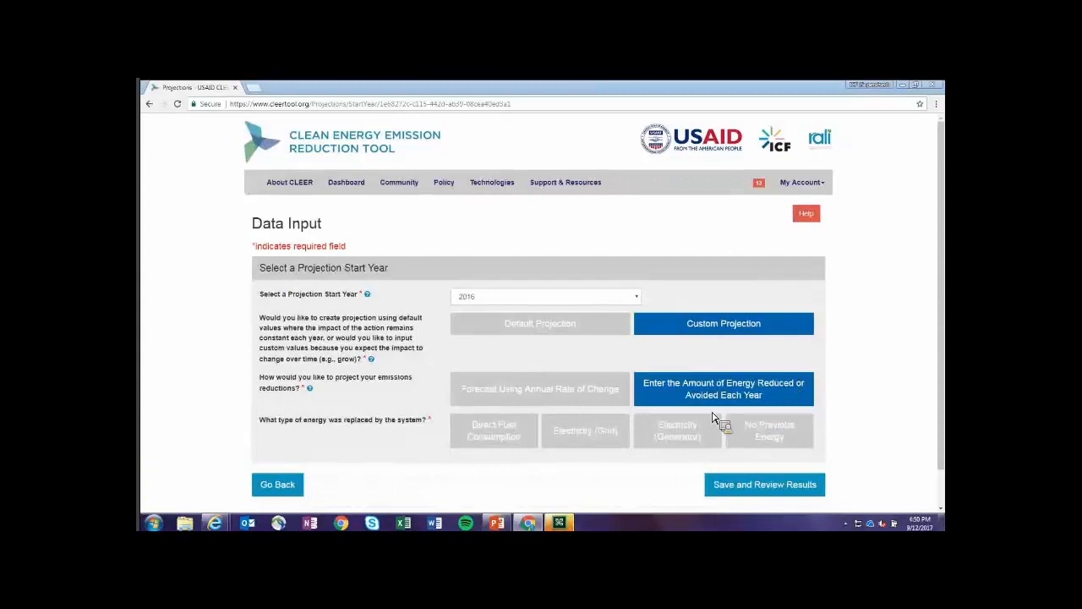
- Try the yearly energy amount method with Electricity (Grid) as the replaced energy, and examine the entry fields for each year
scroll(716, 425, down, 1)
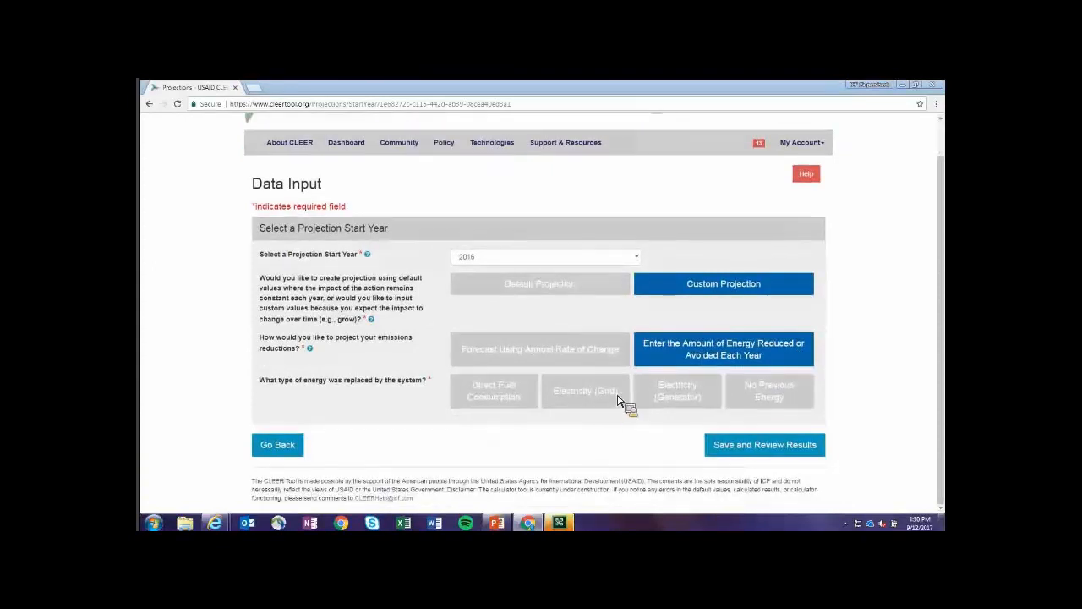
click(585, 391)
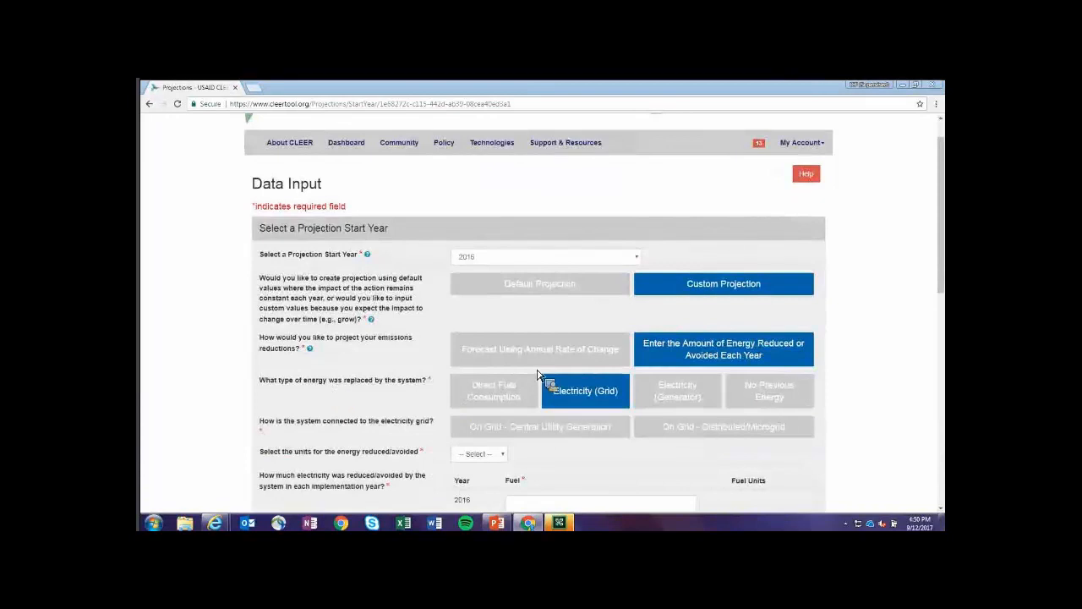
scroll(531, 382, down, 2)
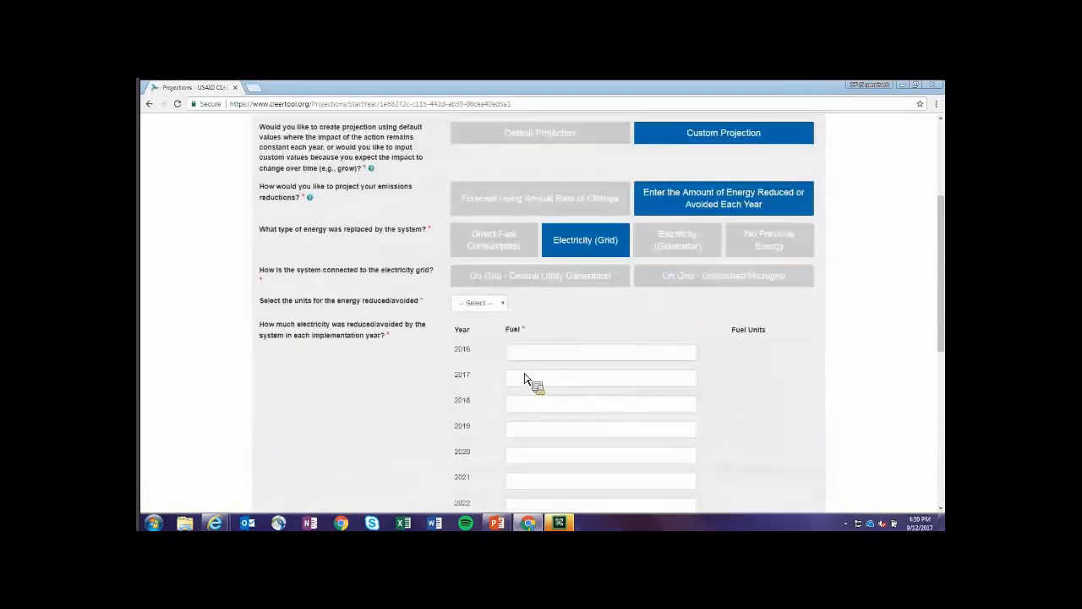
scroll(524, 366, down, 1)
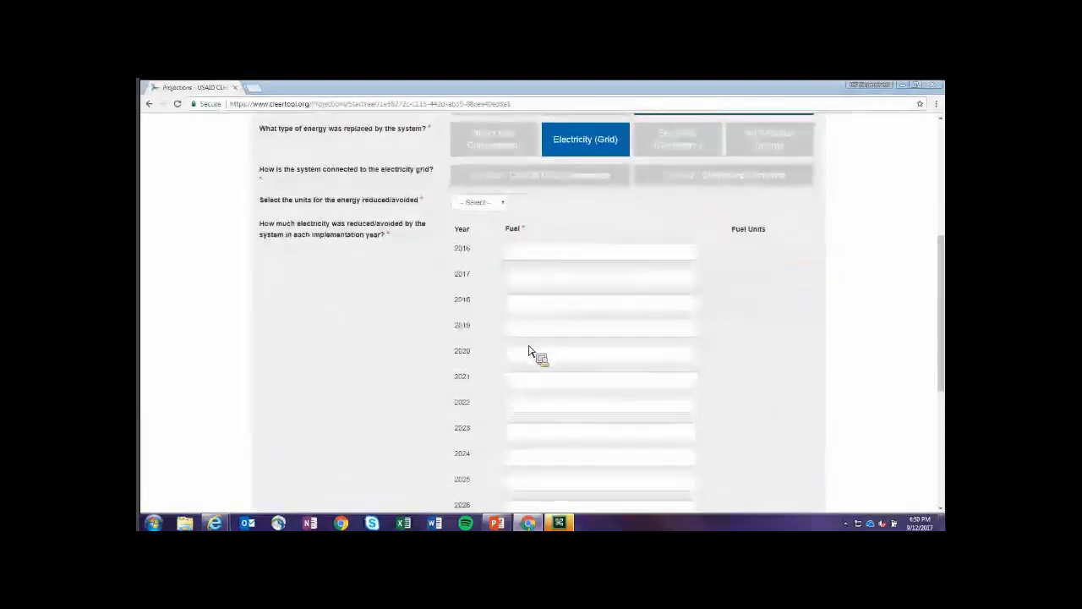
scroll(529, 351, down, 2)
scroll(591, 314, up, 5)
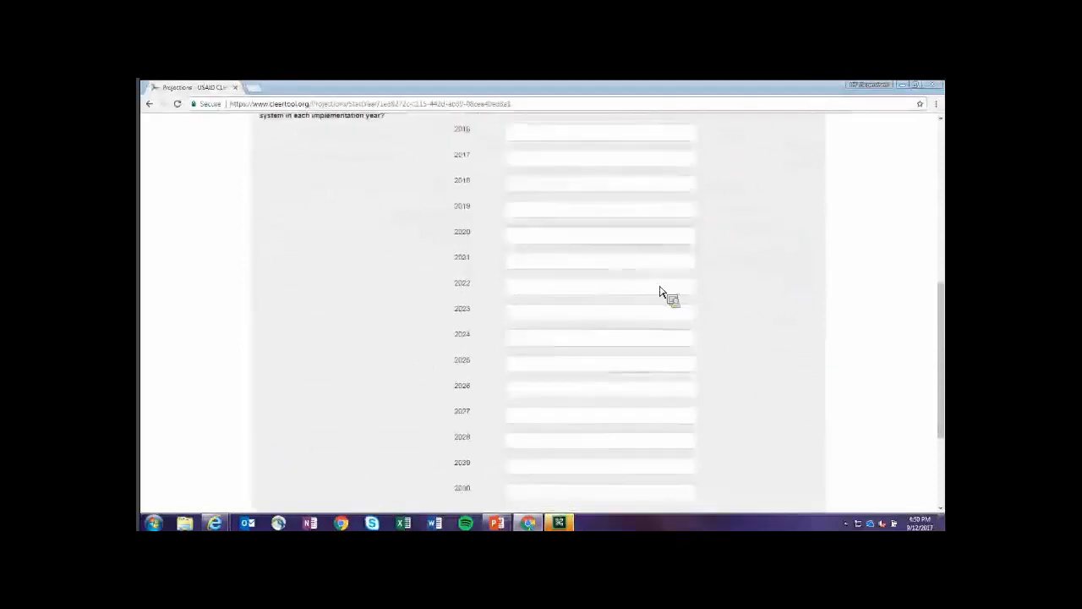
scroll(578, 313, up, 1)
- Forecast the reductions using an annual rate of change of 10%, with energy impacts growing until 2025
click(583, 308)
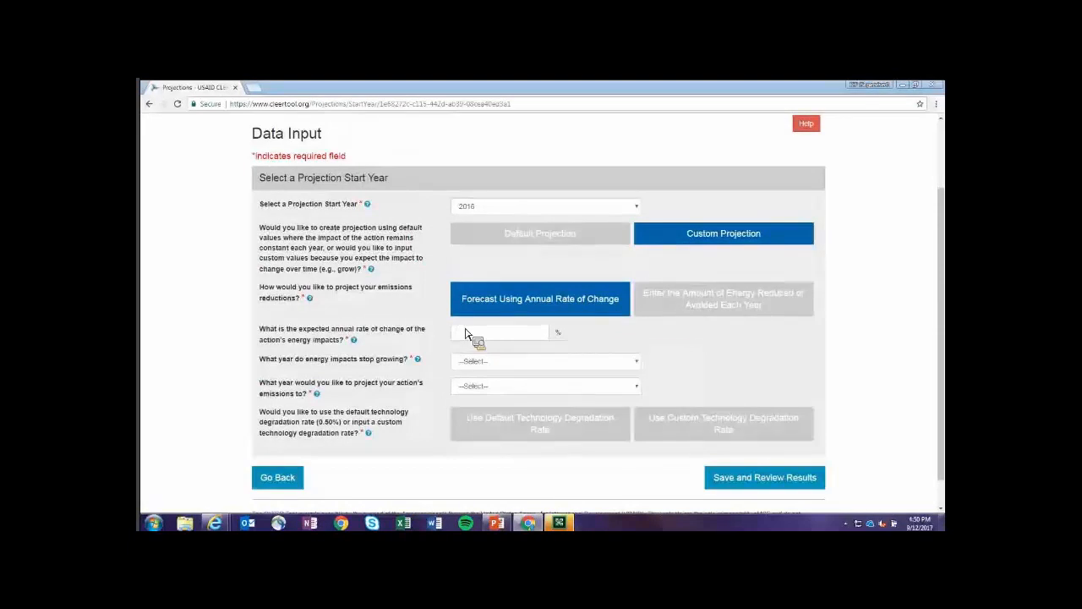
click(470, 335)
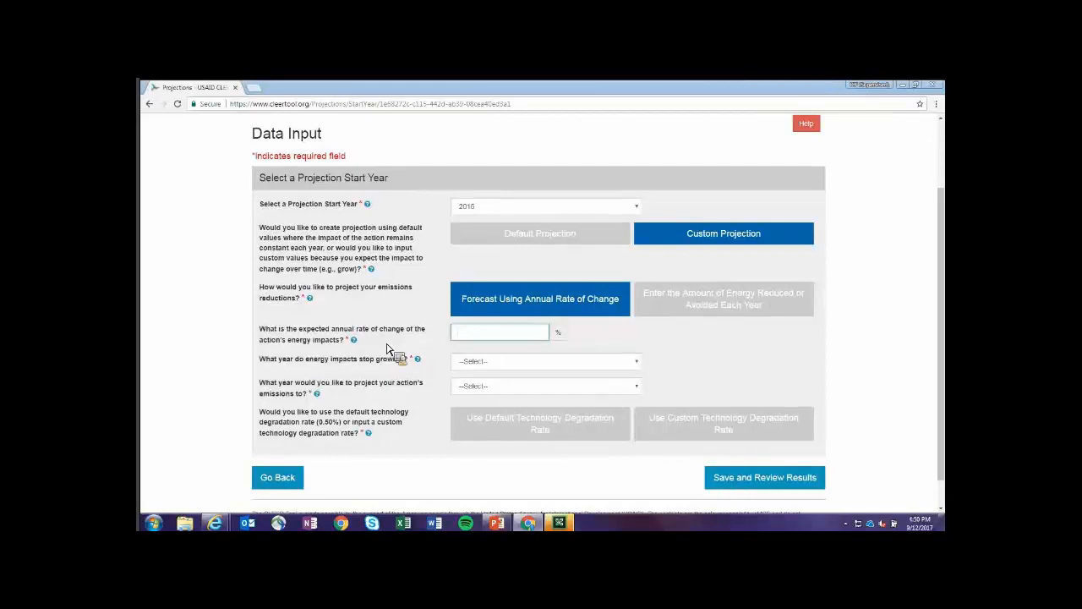
text(10)
click(512, 365)
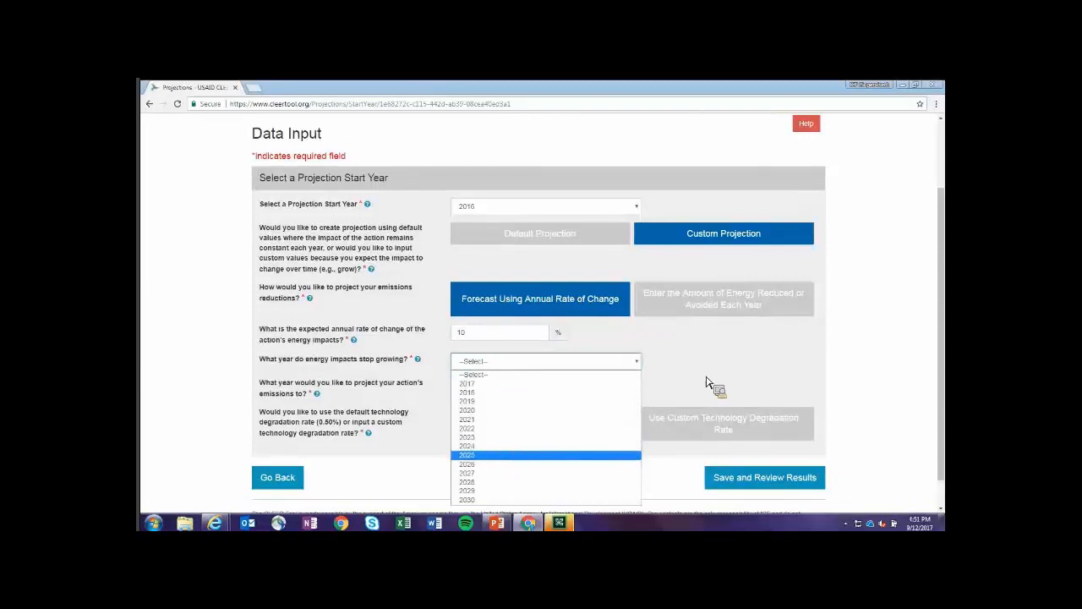
click(546, 455)
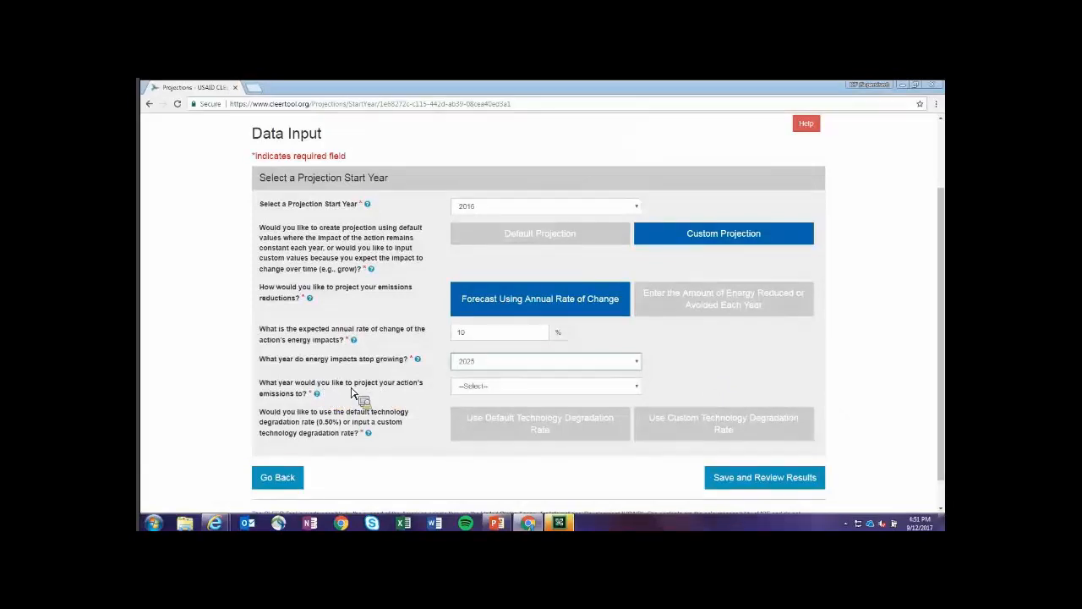
- Project the action's emissions to 2027 with the default technology degradation rate, and save the inputs to review the results
click(530, 391)
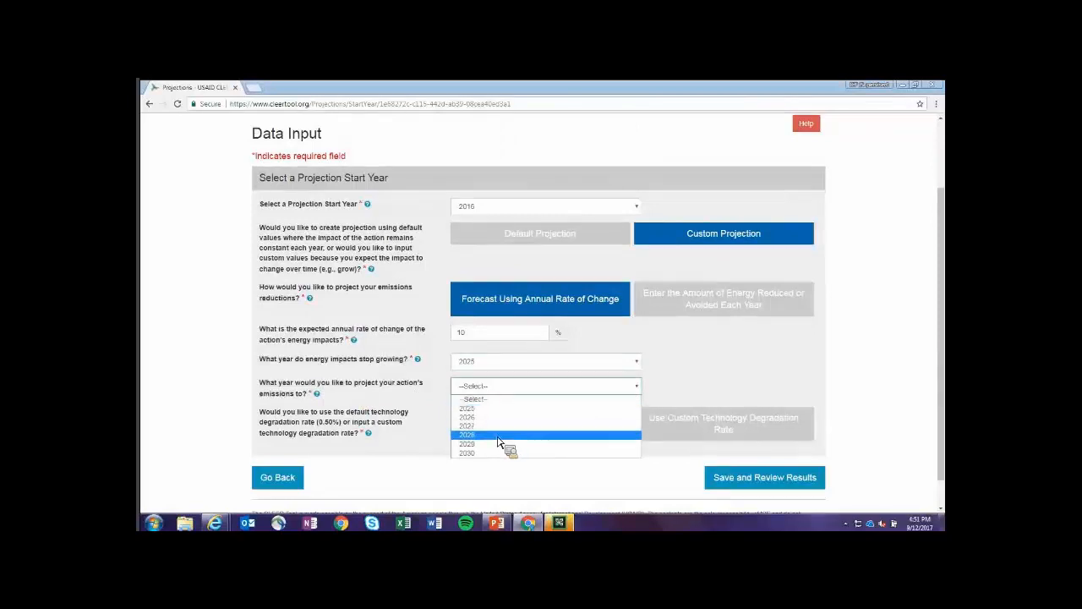
key(Return)
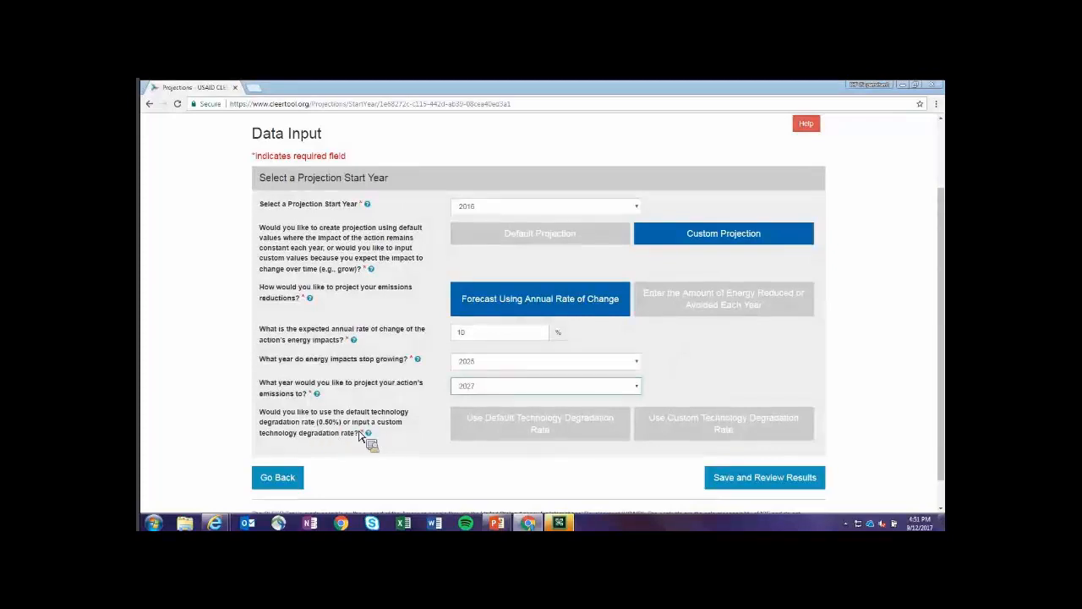
click(528, 434)
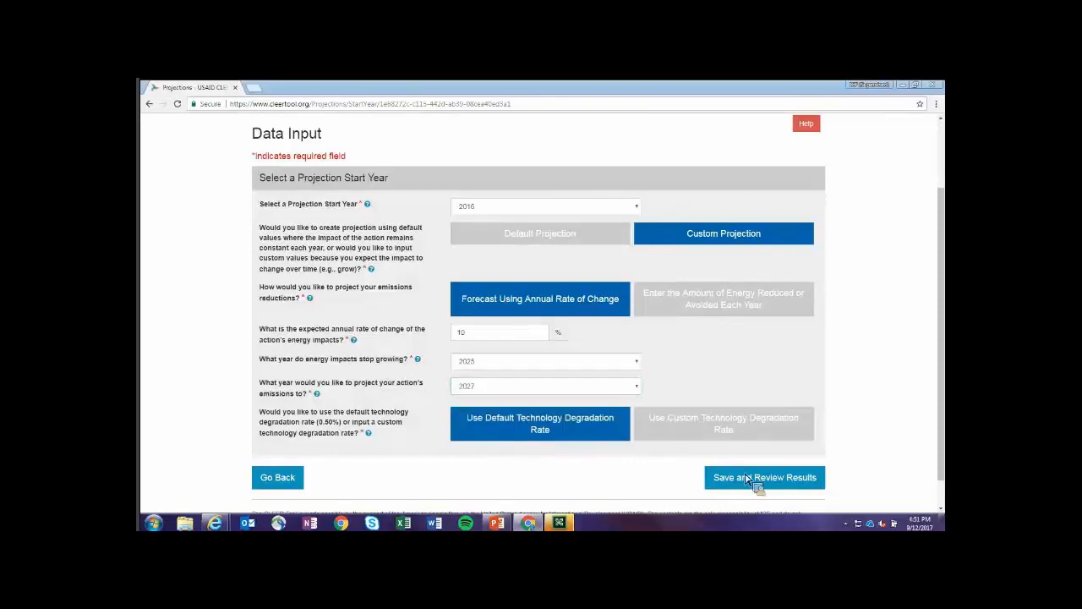
click(767, 479)
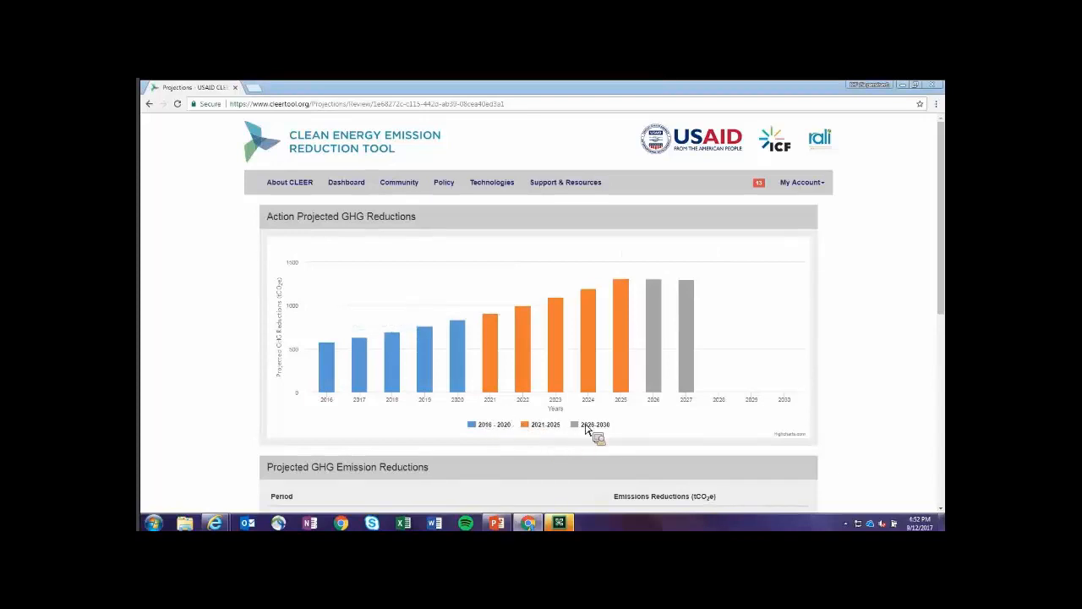
- Examine the projected GHG reductions chart, the totals by period and the projection details
scroll(596, 427, down, 2)
scroll(723, 300, down, 2)
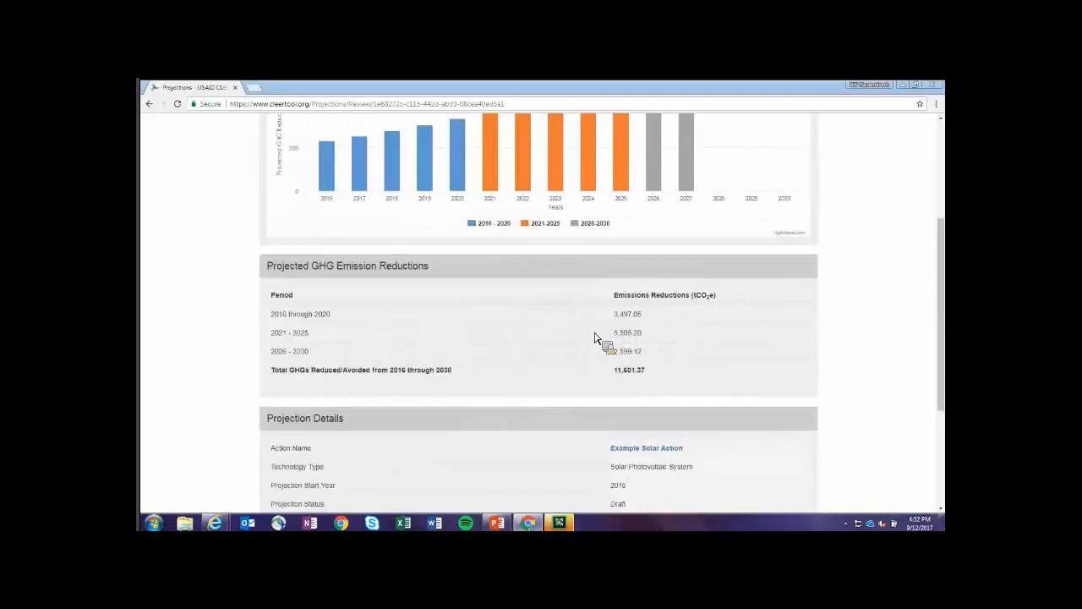
scroll(687, 376, up, 2)
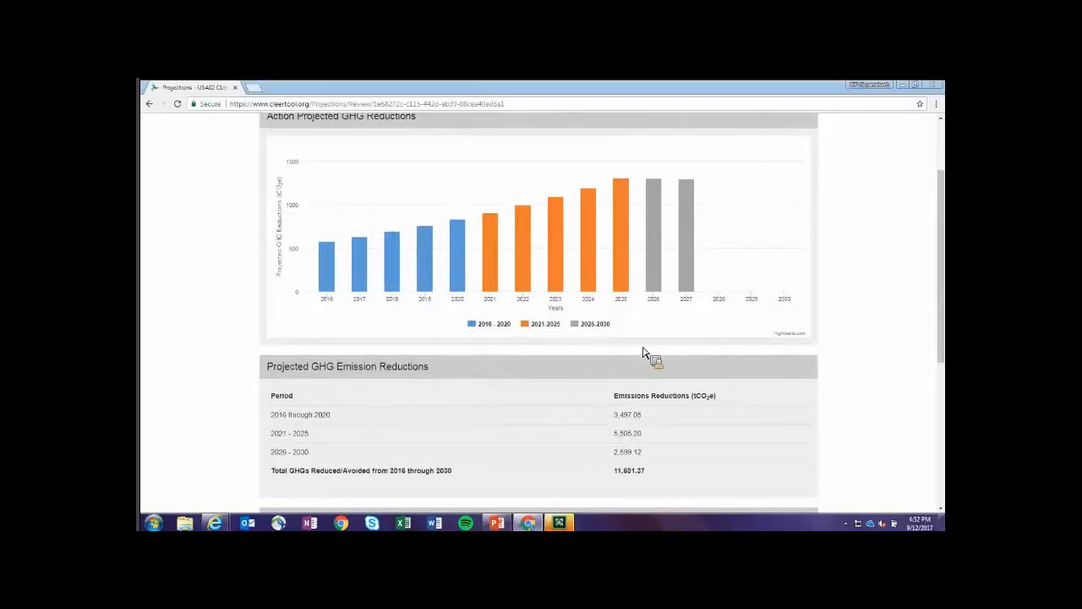
scroll(473, 334, down, 2)
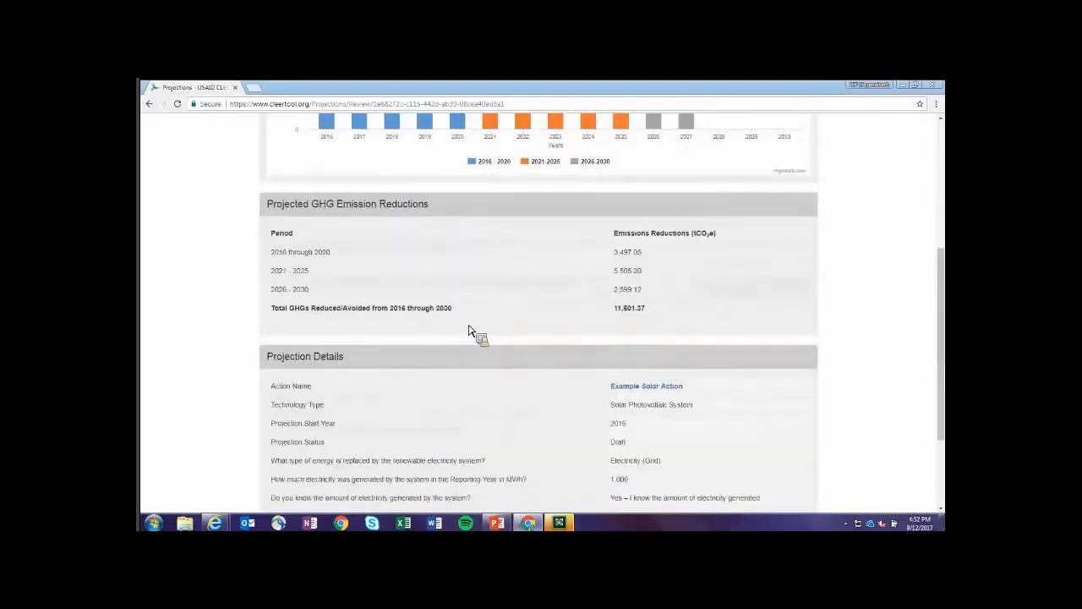
scroll(469, 331, down, 1)
scroll(469, 330, down, 2)
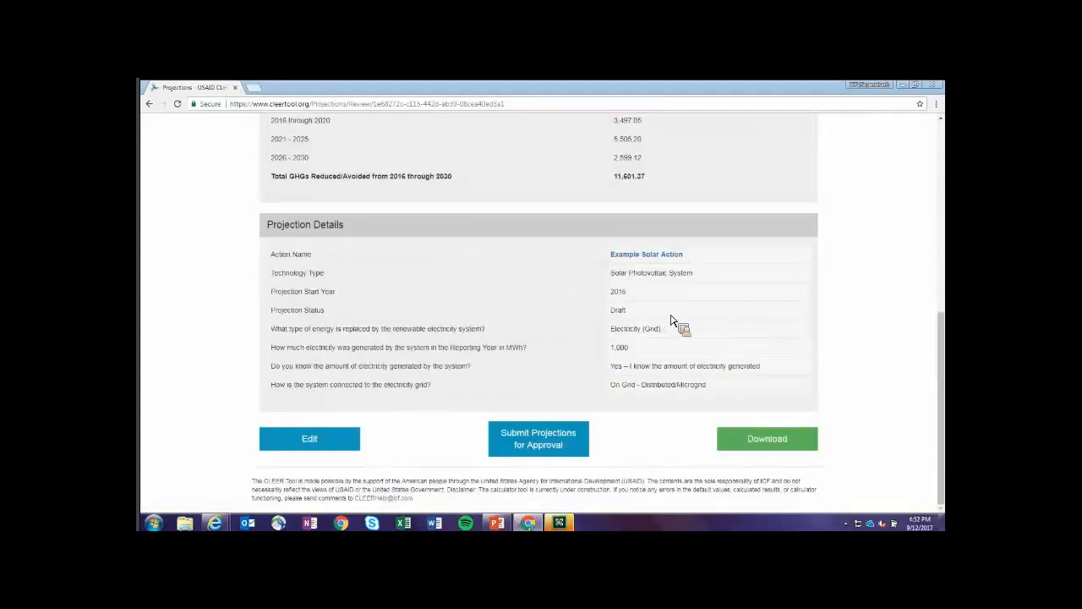
scroll(672, 321, up, 5)
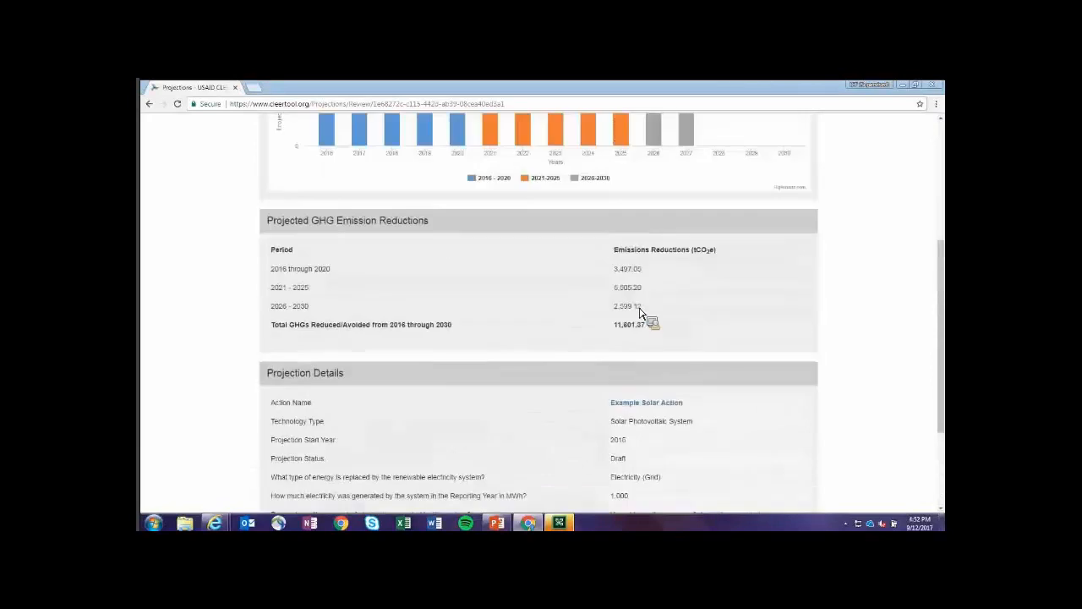
scroll(571, 443, up, 5)
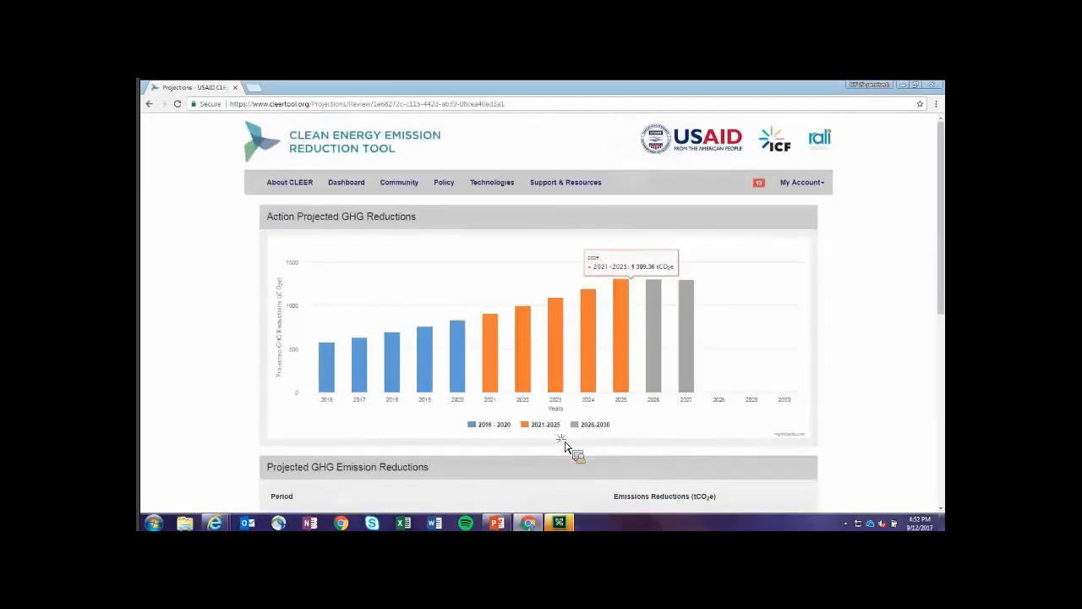
- Submit the projections for approval and review the Projected GHG Emission Reductions section on the action's details page
scroll(566, 448, down, 5)
click(566, 446)
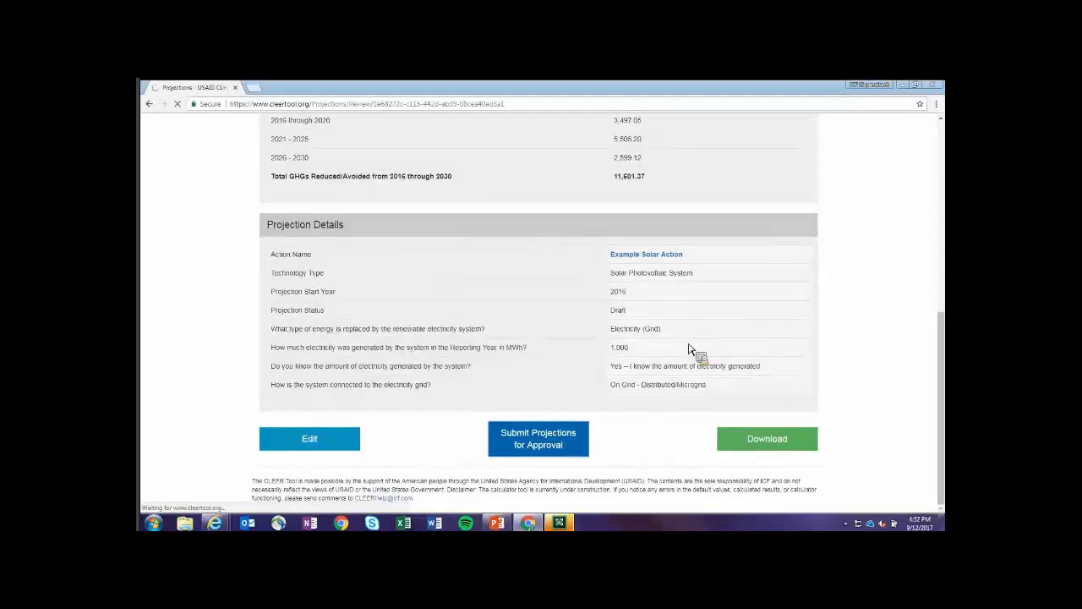
scroll(351, 273, down, 3)
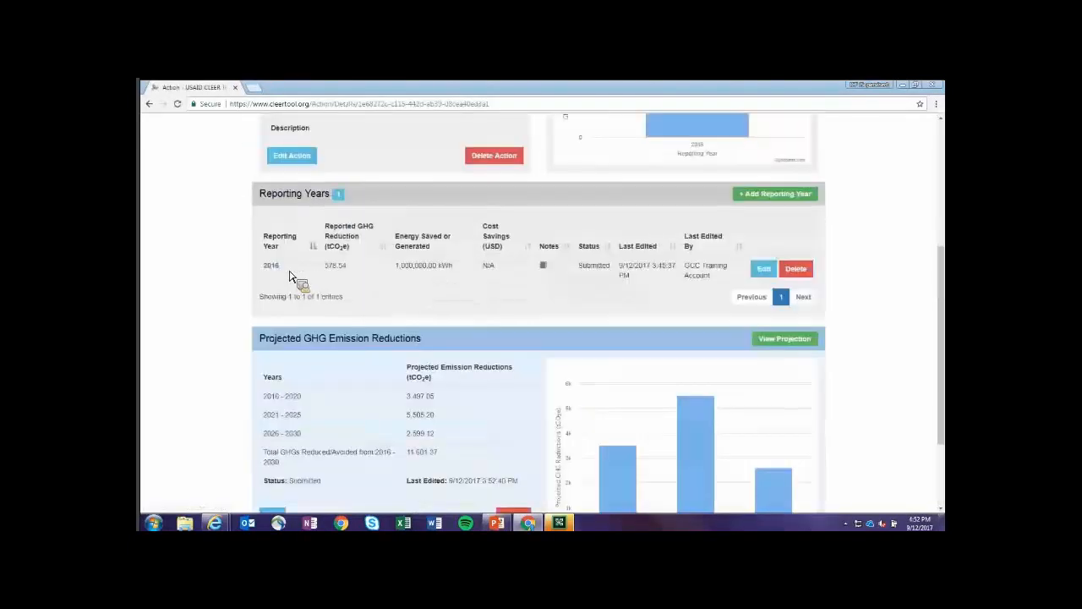
scroll(736, 344, down, 2)
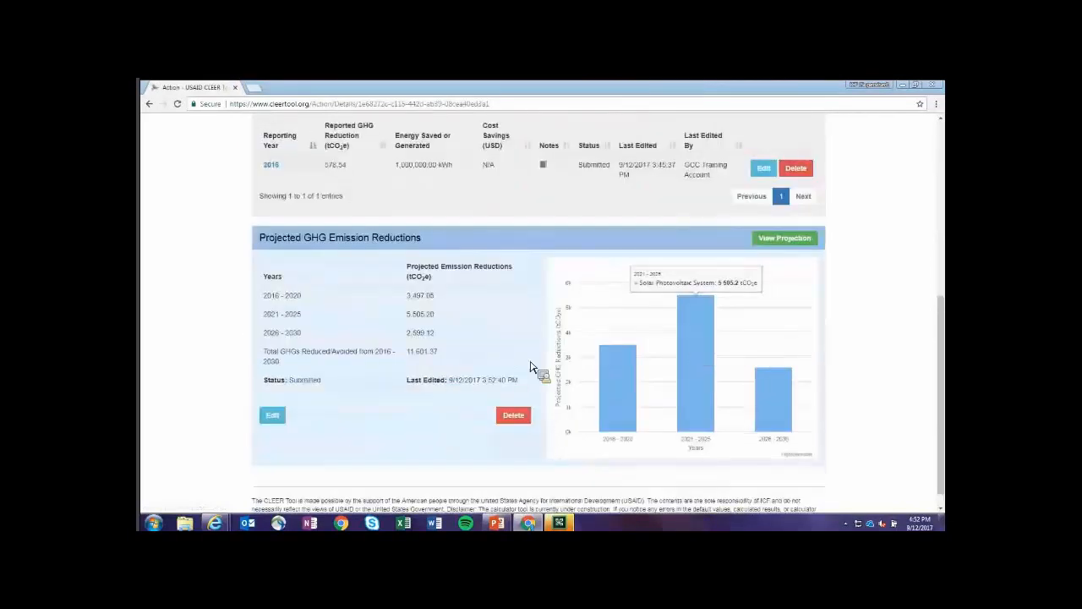
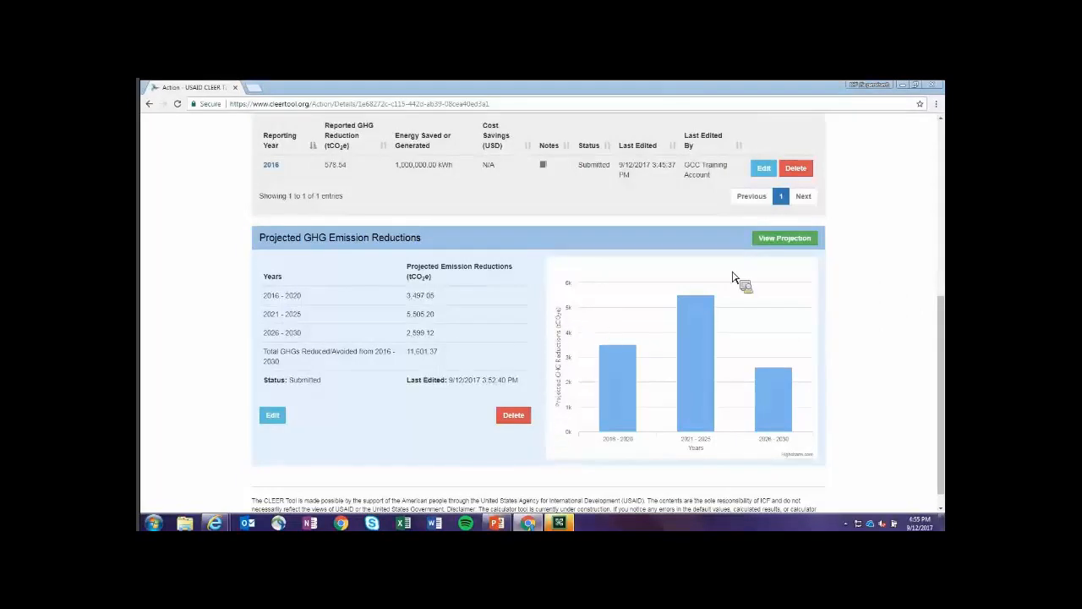
- Open the Example Solar Action for editing and look over its details, next-step options and required data elements
scroll(744, 282, up, 2)
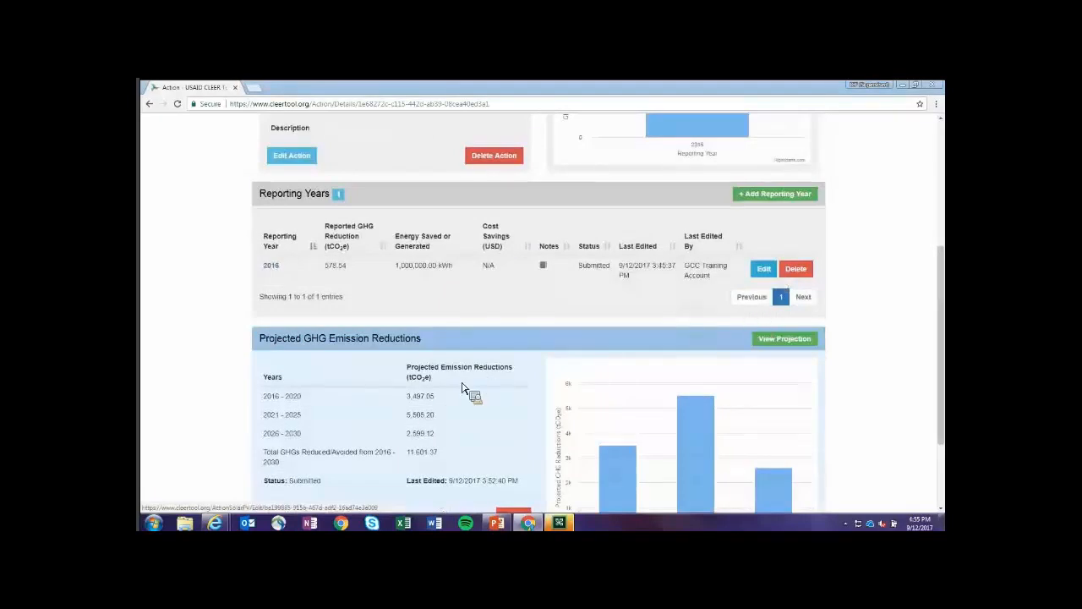
scroll(310, 418, up, 2)
scroll(296, 415, up, 3)
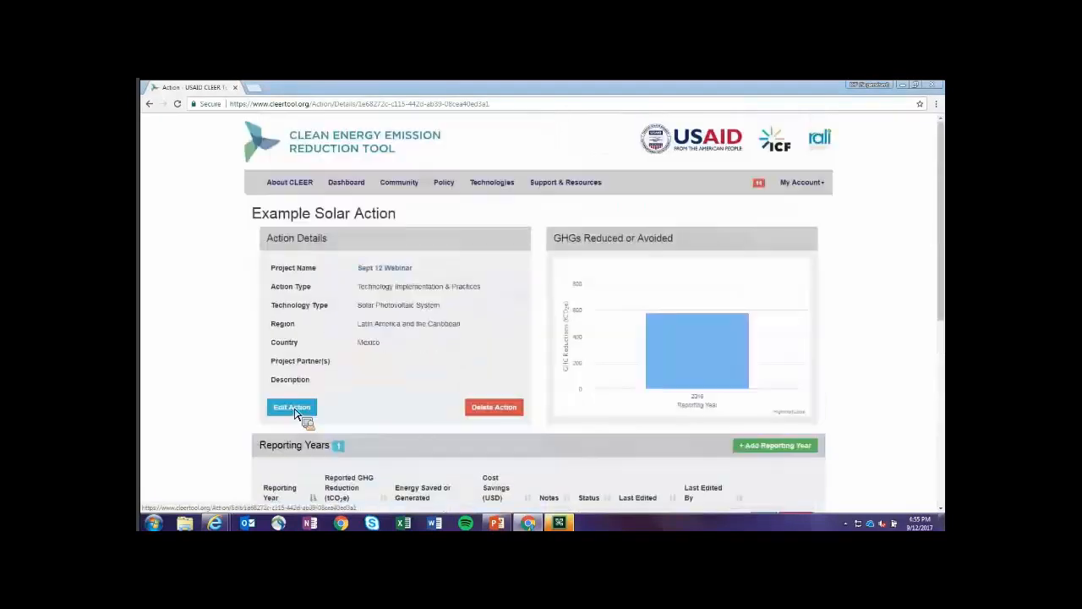
click(296, 410)
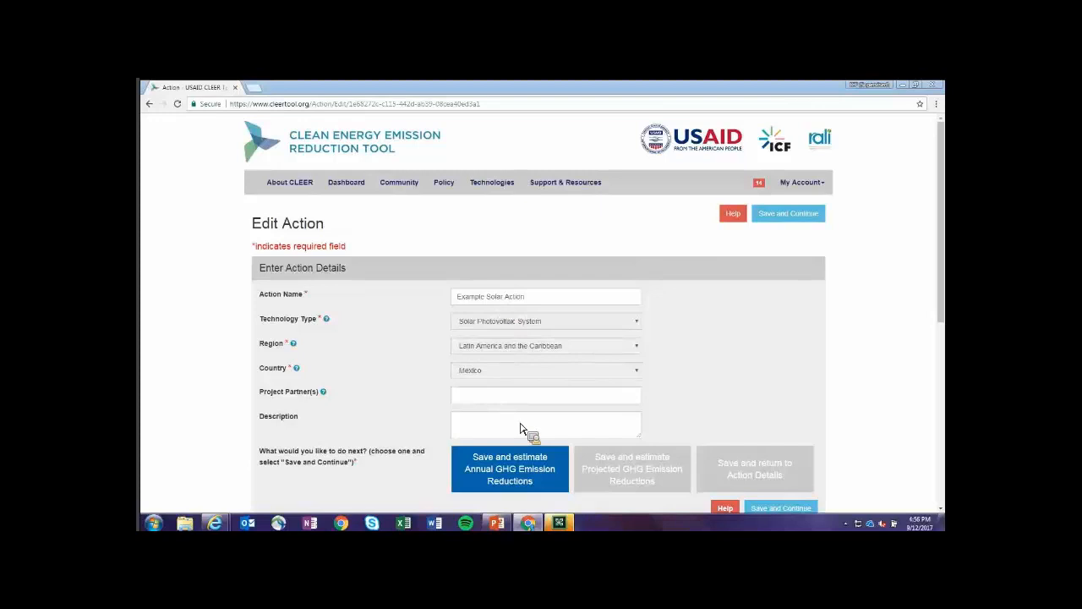
scroll(524, 427, down, 2)
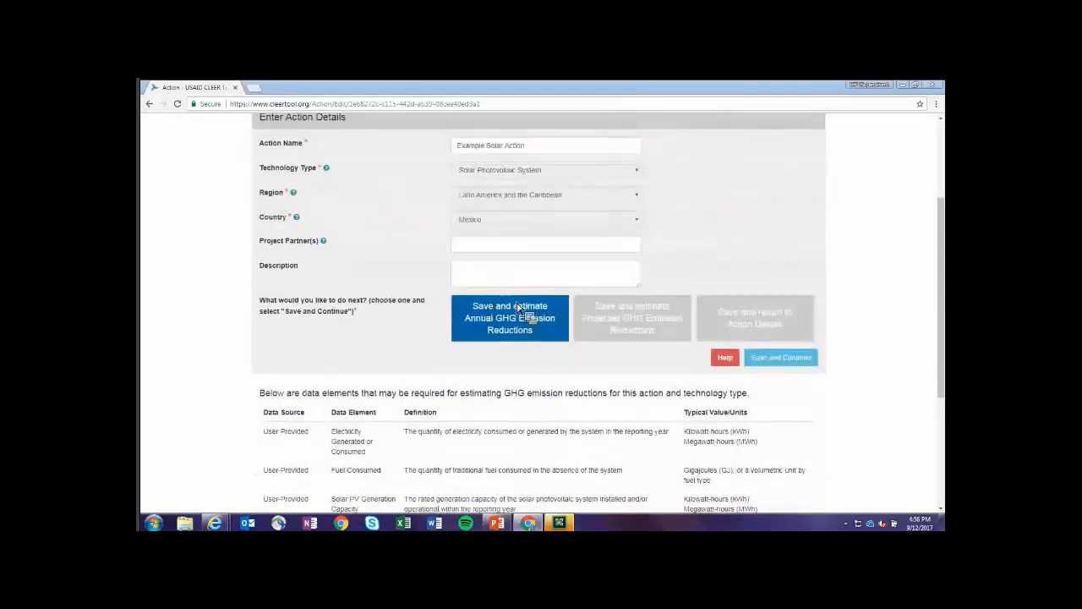
scroll(512, 304, up, 2)
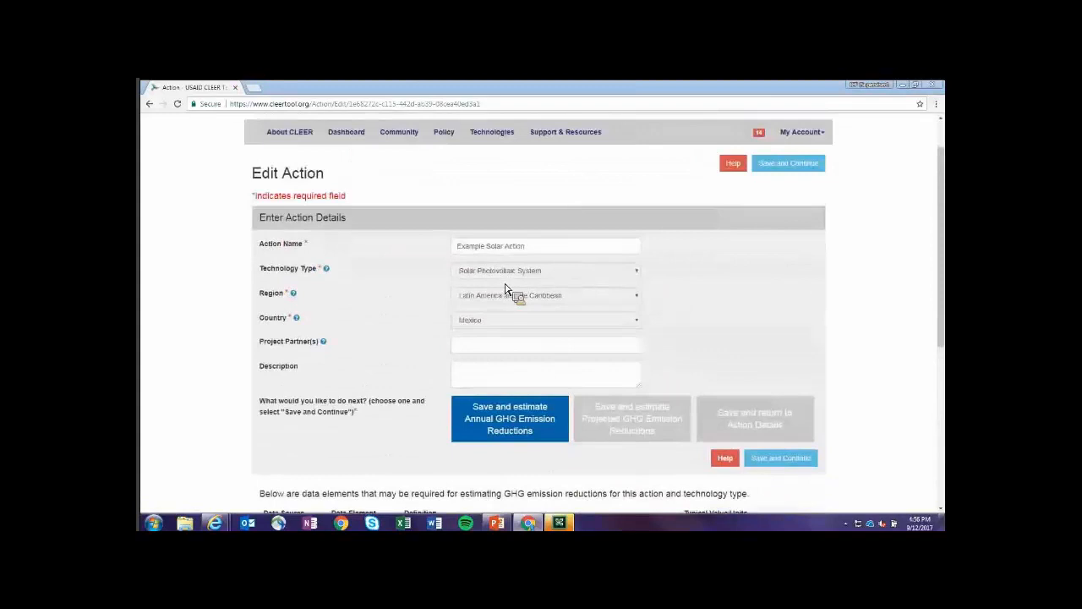